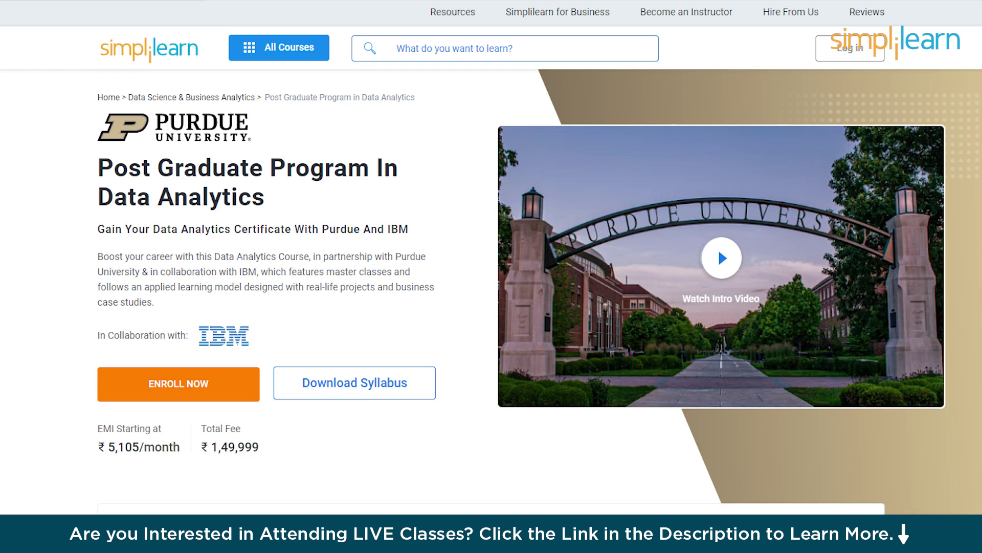
- Scroll the Simplilearn course page down to the Data Analytics job statistics and hiring-company logos
scroll(491, 255, "down", 5)
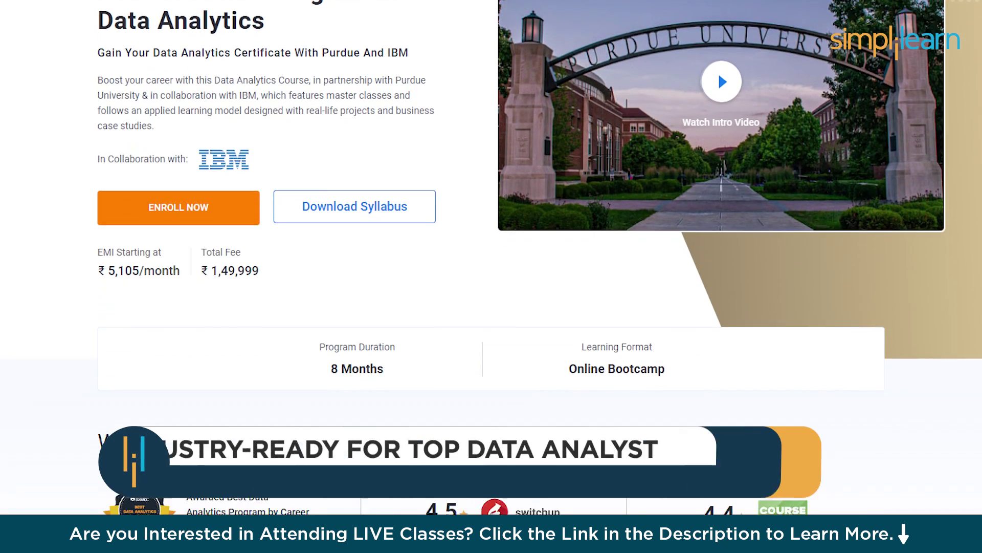
scroll(492, 256, "down", 5)
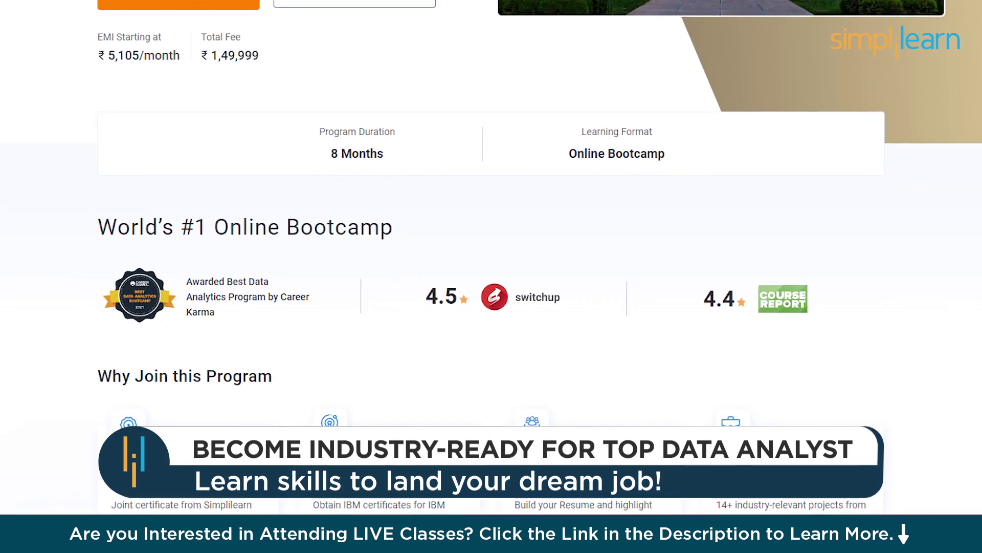
scroll(491, 256, "down", 5)
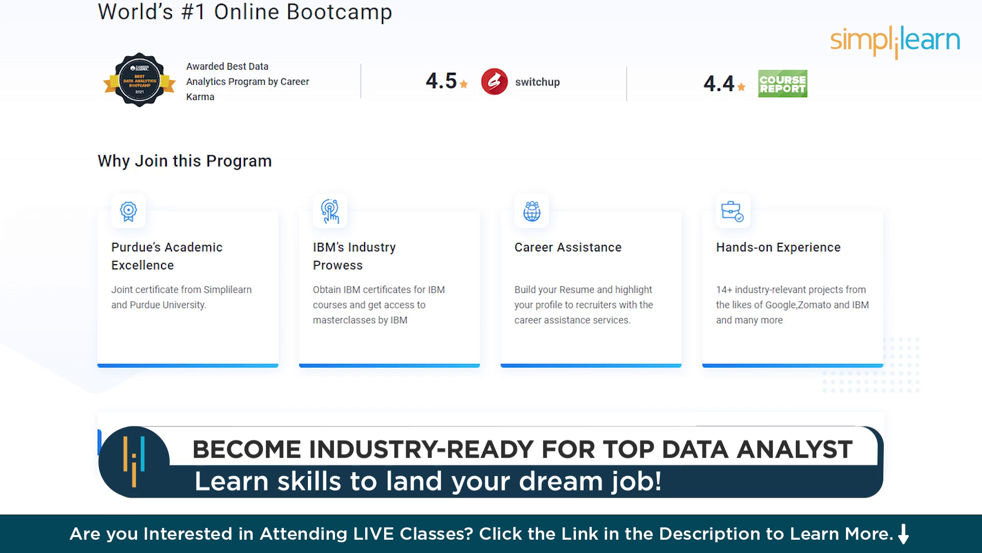
scroll(491, 256, "down", 5)
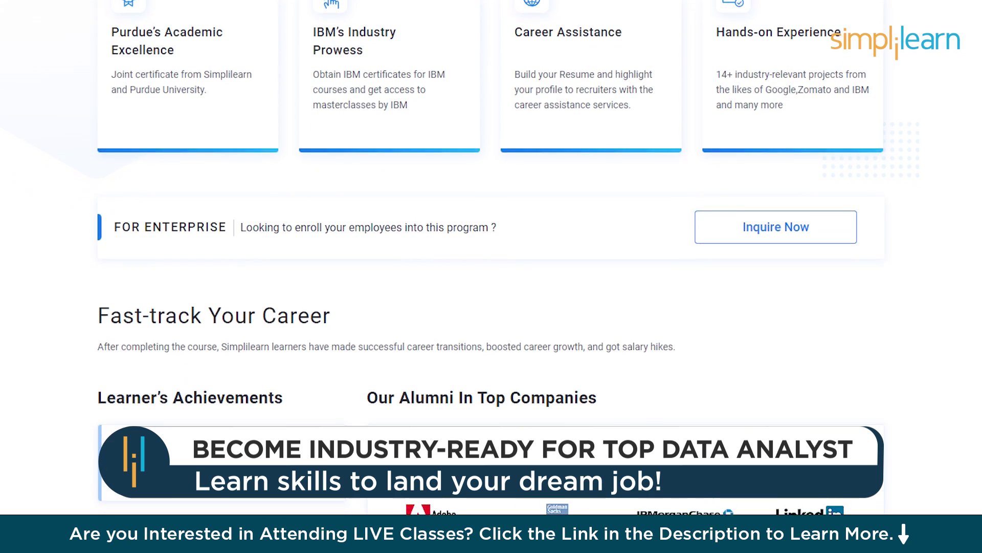
scroll(491, 256, "down", 5)
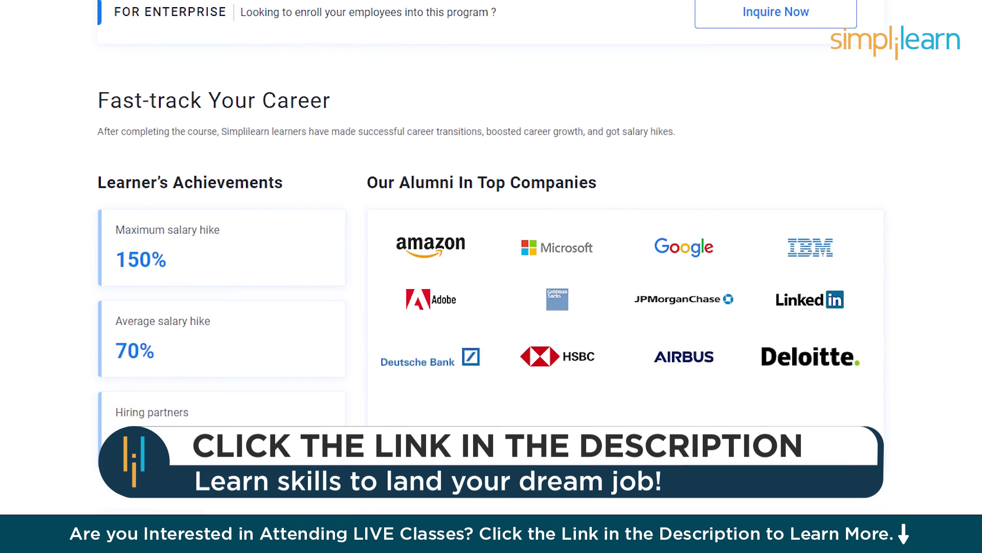
scroll(491, 256, "down", 5)
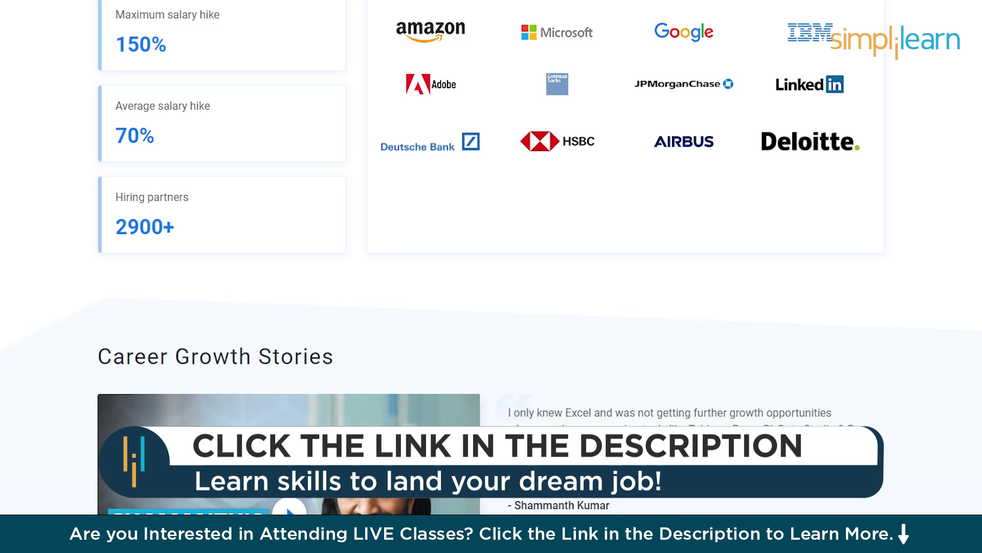
scroll(491, 256, "down", 5)
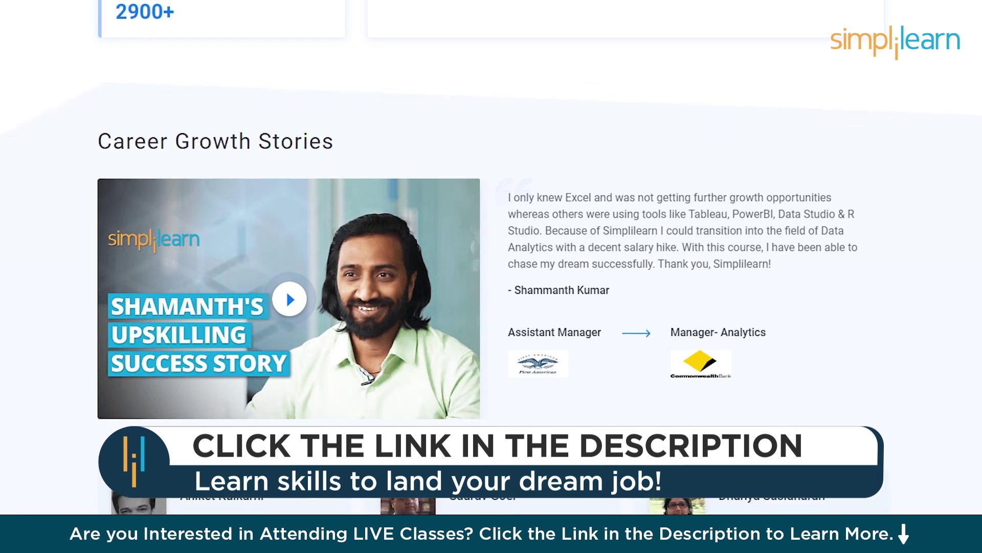
scroll(491, 256, "down", 5)
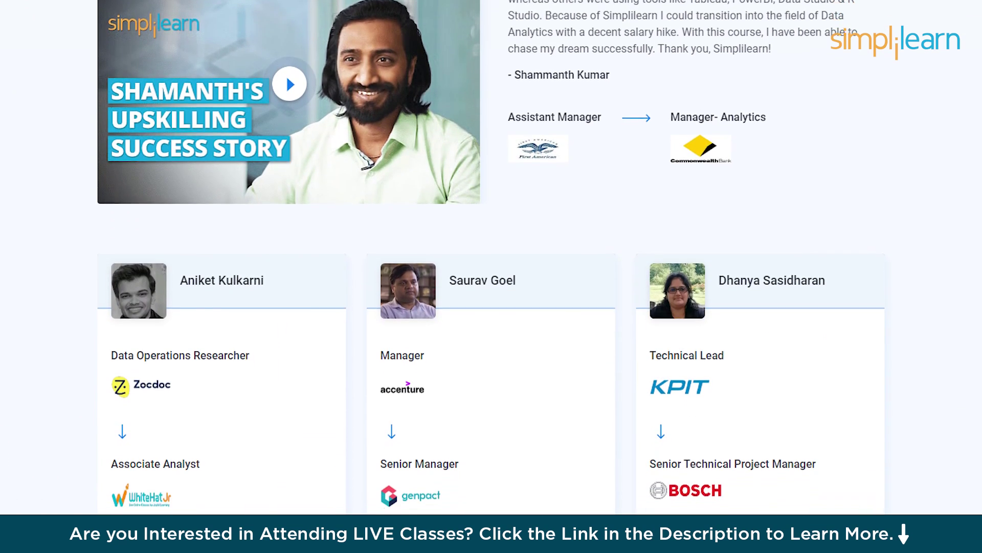
scroll(491, 255, "down", 5)
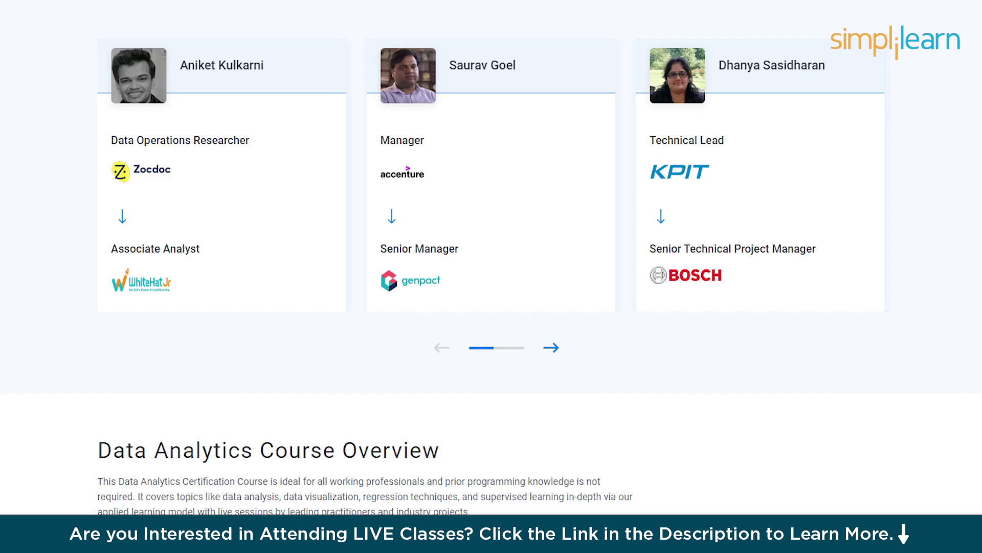
scroll(491, 256, "down", 5)
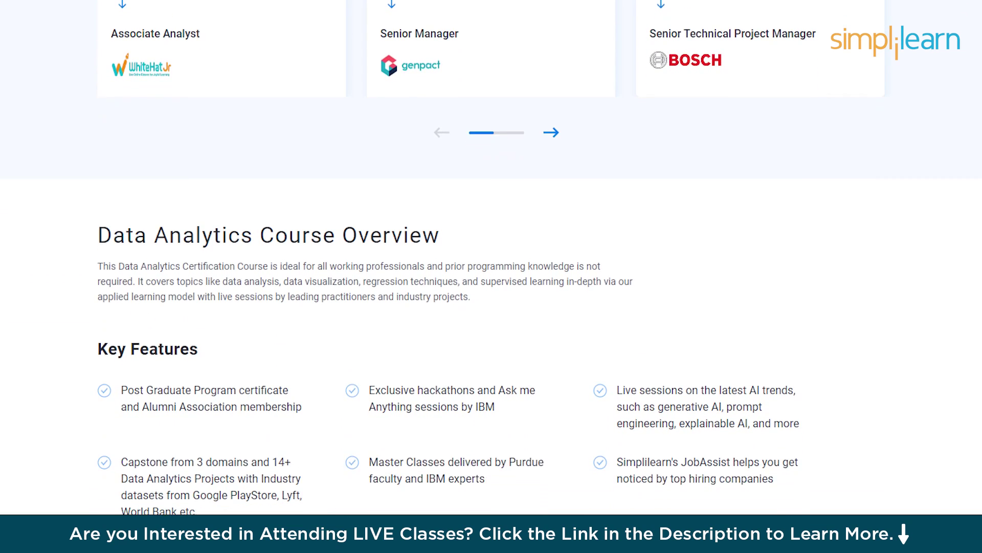
scroll(491, 256, "down", 5)
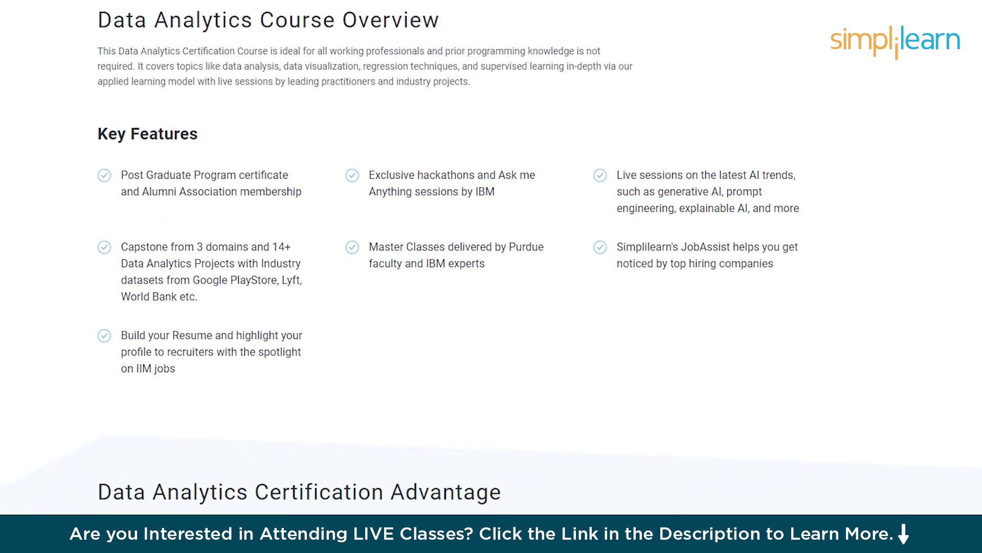
scroll(491, 256, "down", 5)
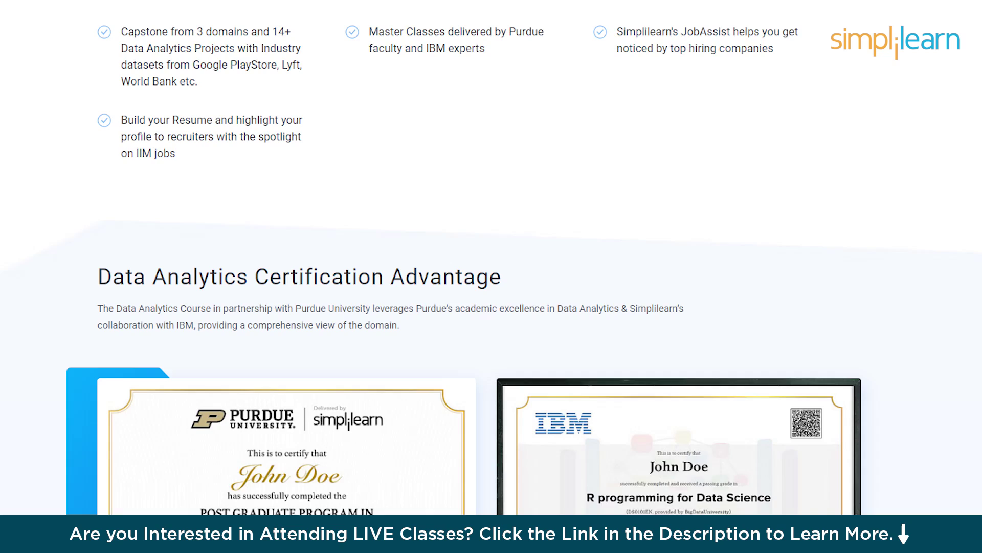
scroll(491, 255, "down", 5)
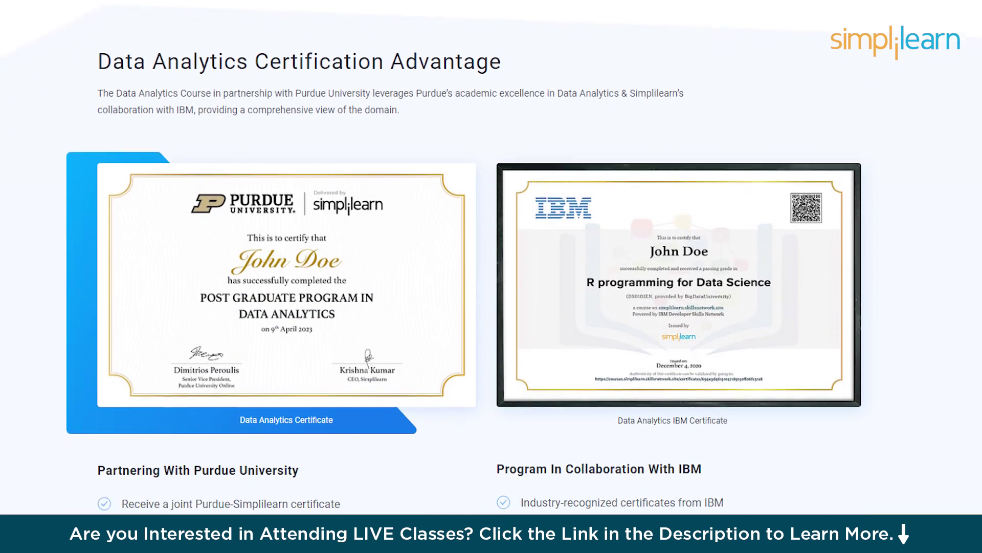
scroll(492, 256, "down", 5)
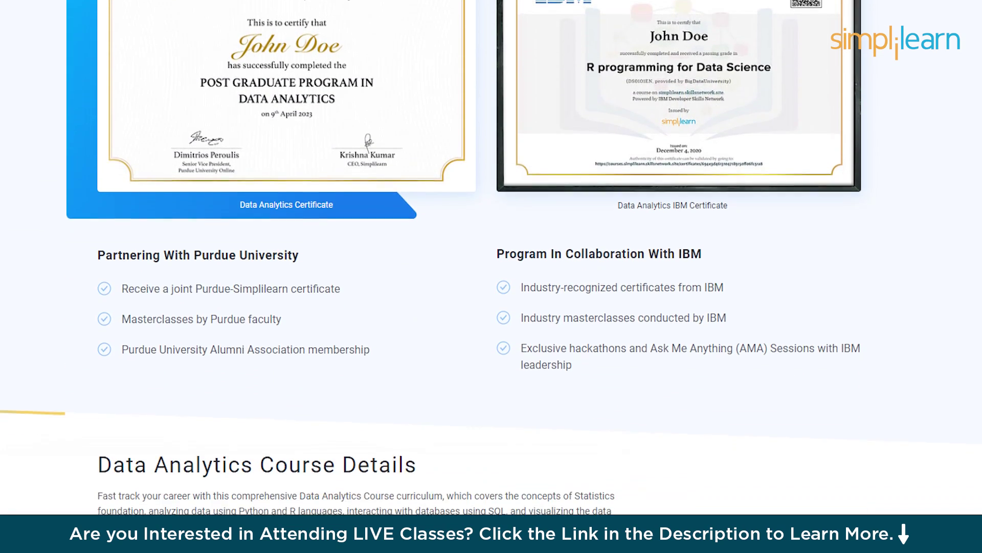
scroll(492, 255, "down", 5)
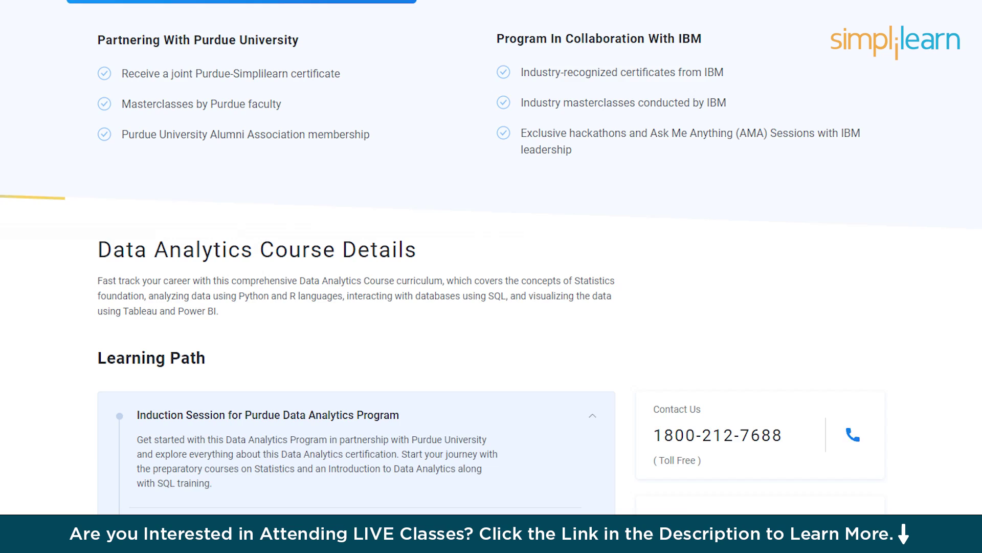
scroll(491, 256, "down", 5)
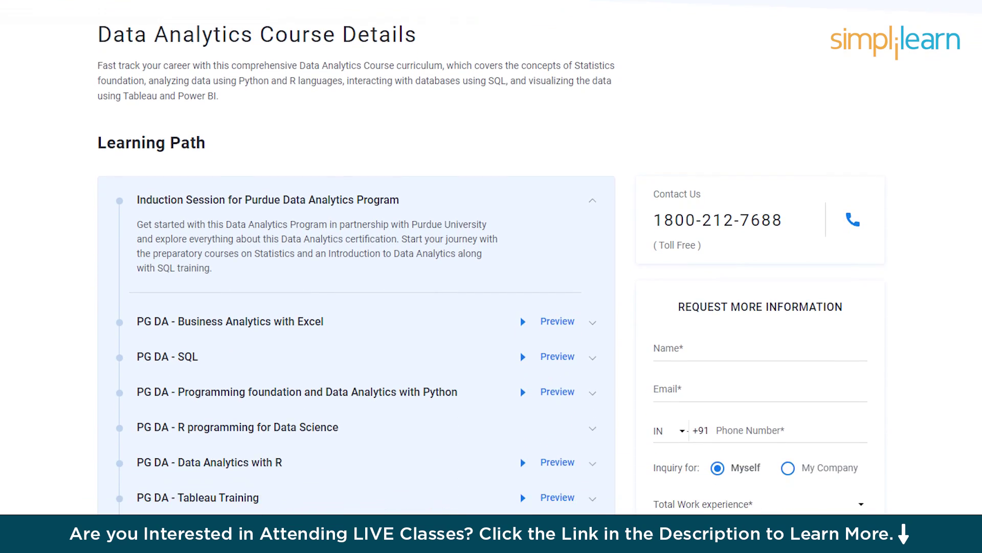
scroll(492, 255, "down", 5)
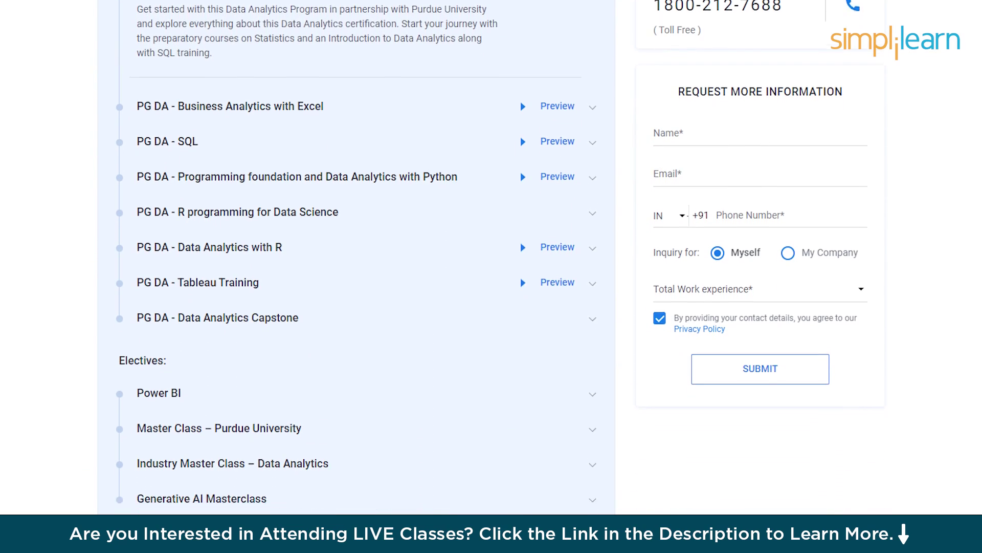
scroll(491, 256, "down", 5)
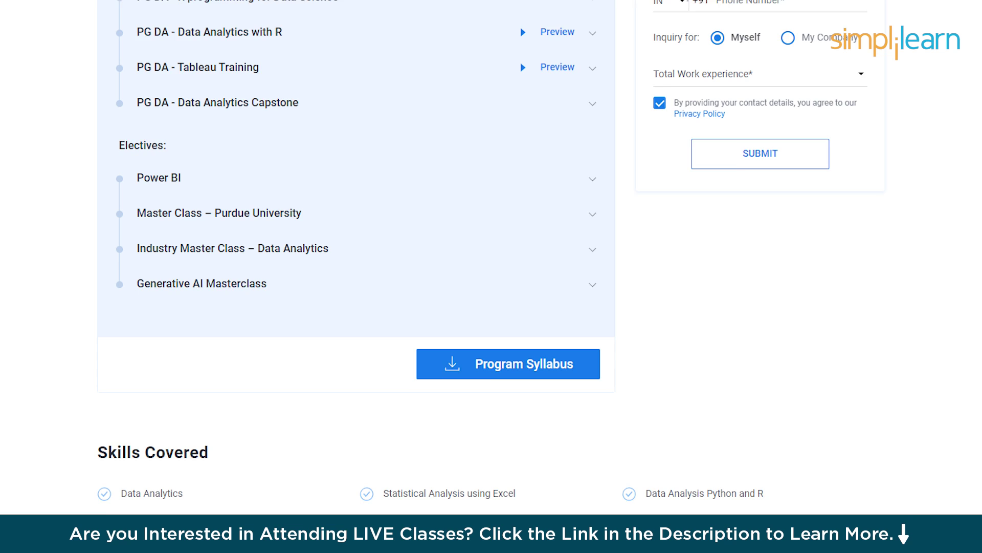
scroll(491, 255, "down", 5)
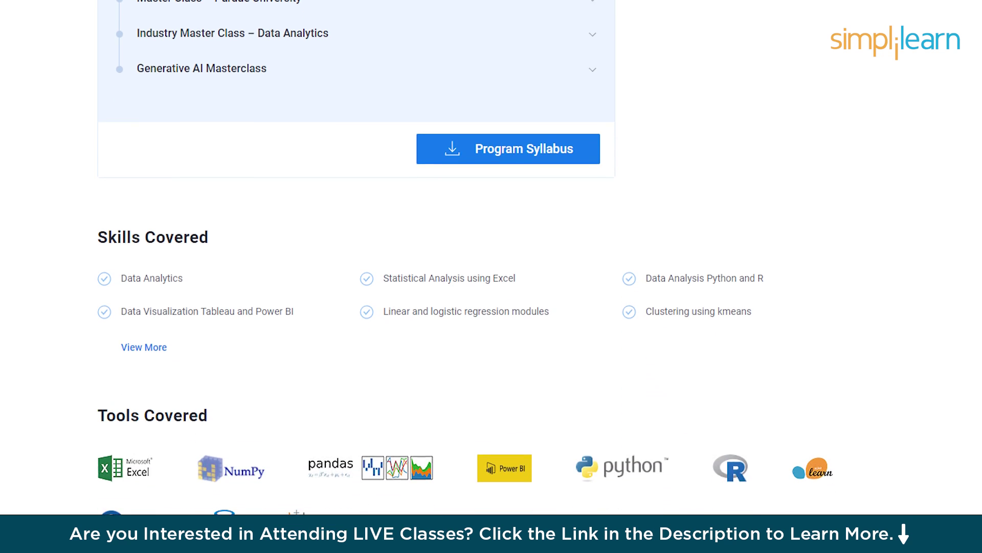
scroll(491, 256, "down", 5)
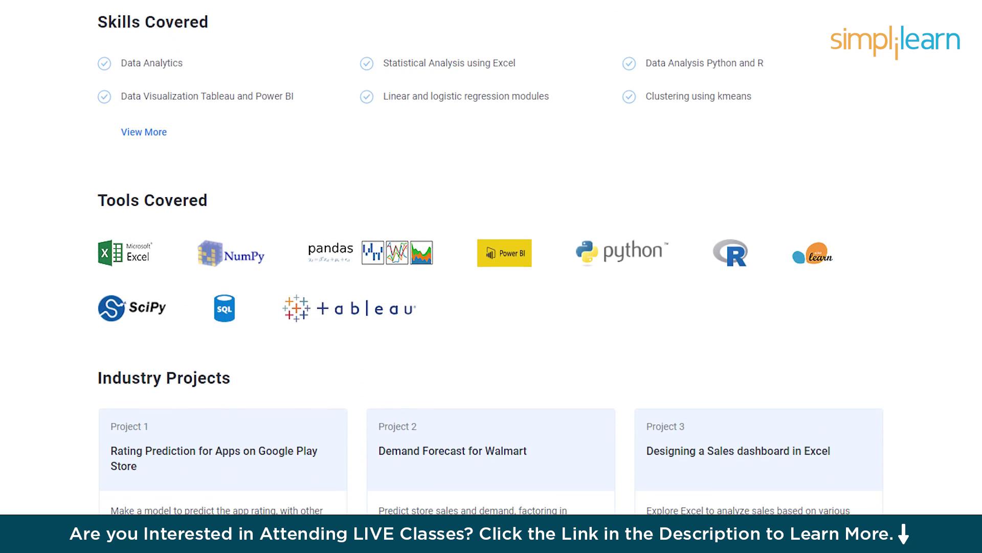
scroll(491, 255, "down", 5)
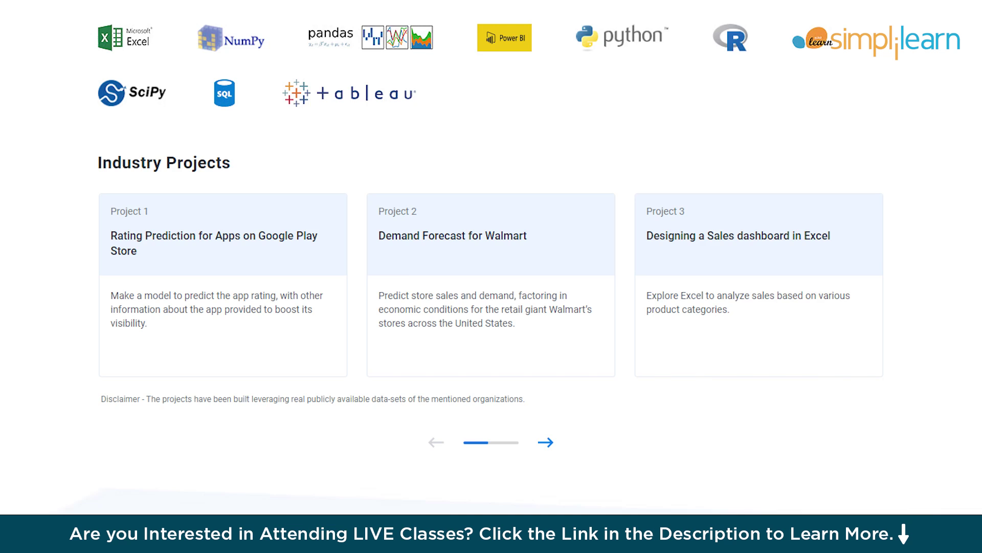
scroll(491, 256, "down", 5)
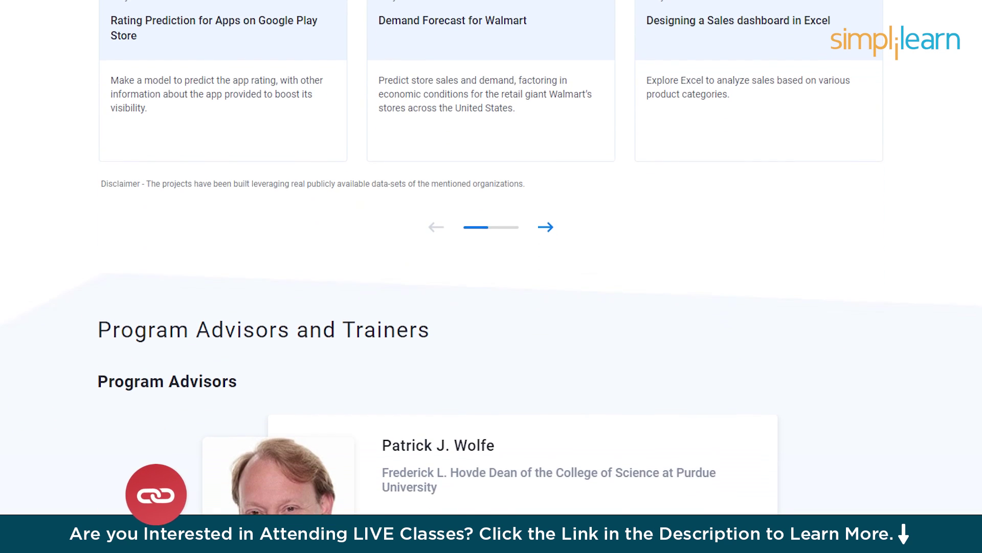
scroll(491, 256, "down", 5)
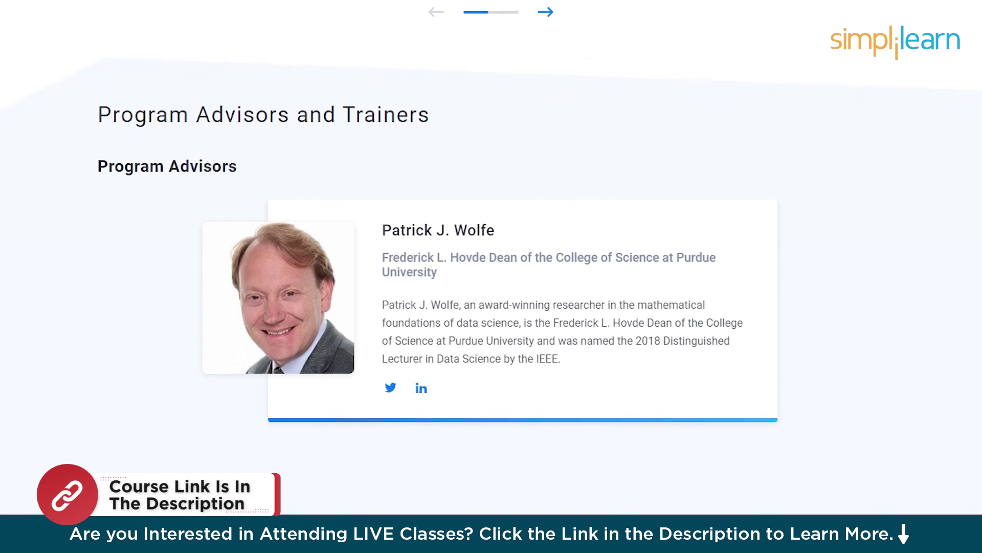
scroll(491, 256, "down", 5)
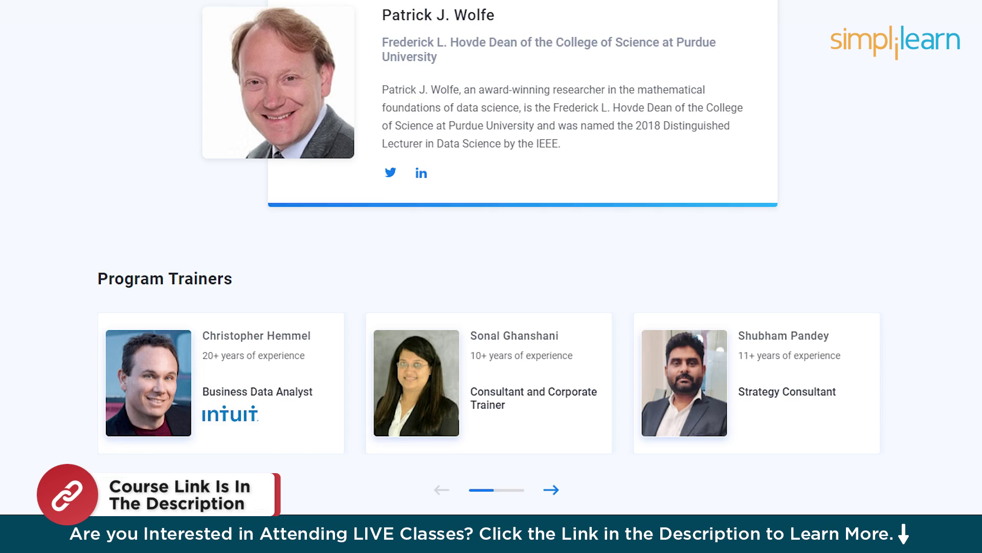
scroll(491, 256, "down", 5)
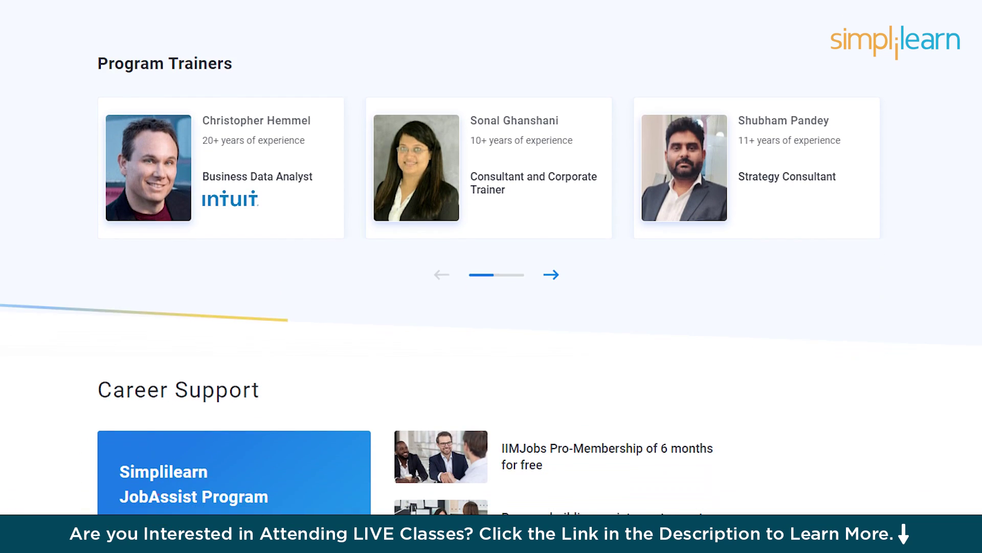
scroll(491, 256, "down", 5)
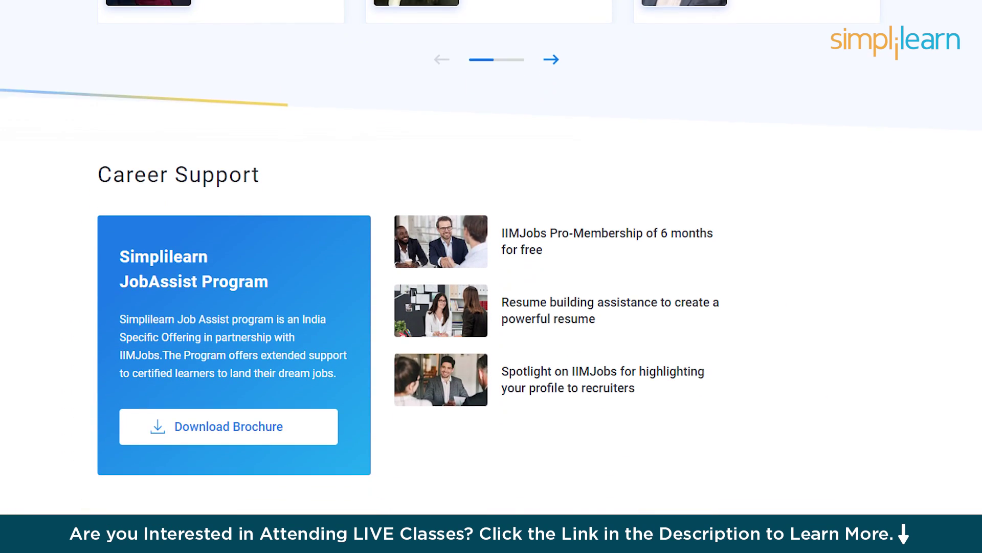
scroll(491, 256, "down", 5)
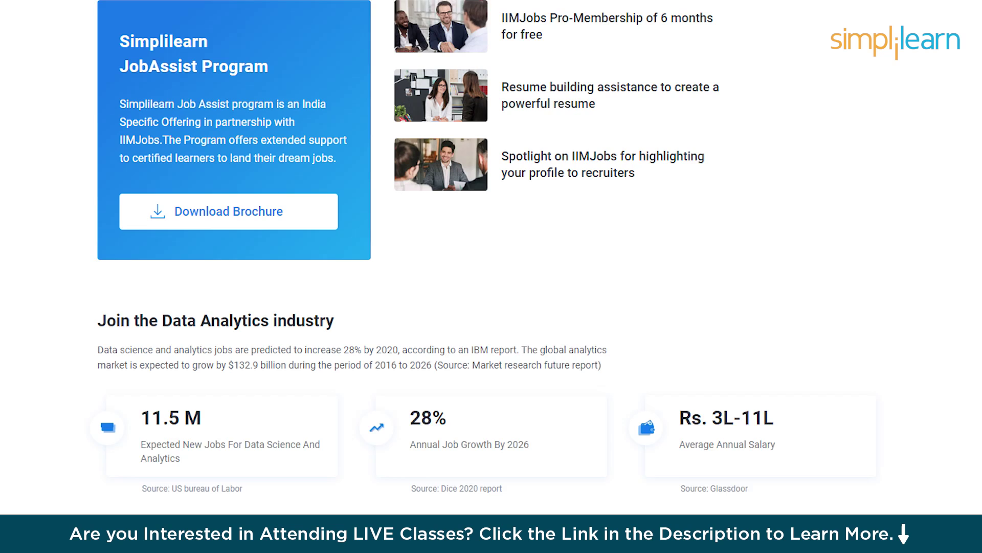
scroll(491, 256, "down", 5)
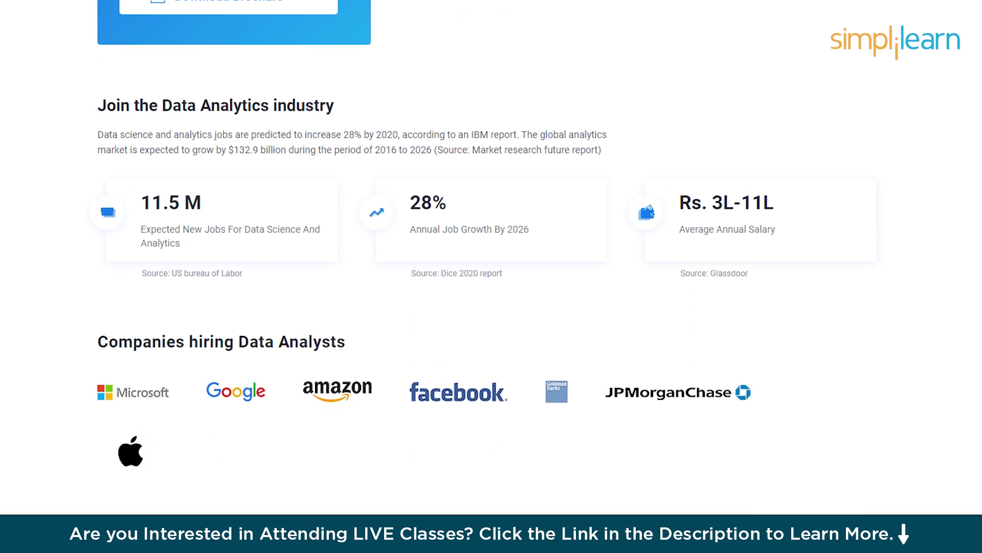
scroll(491, 256, "down", 5)
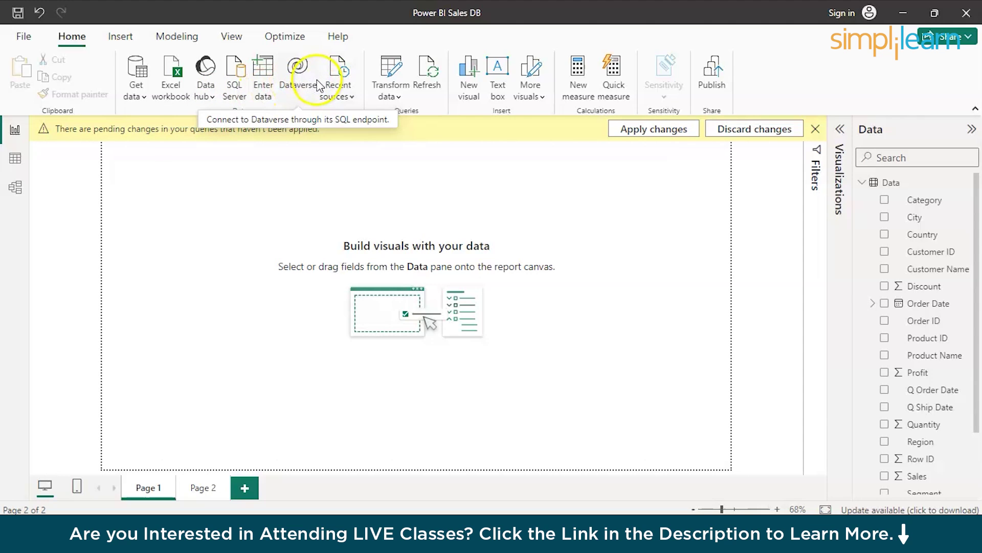
left_click(147, 95)
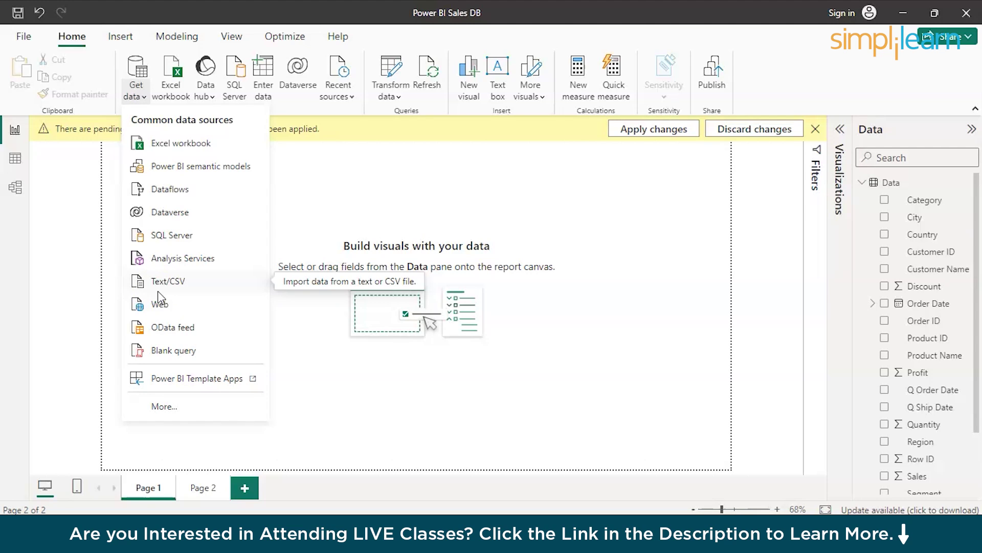
left_click(315, 365)
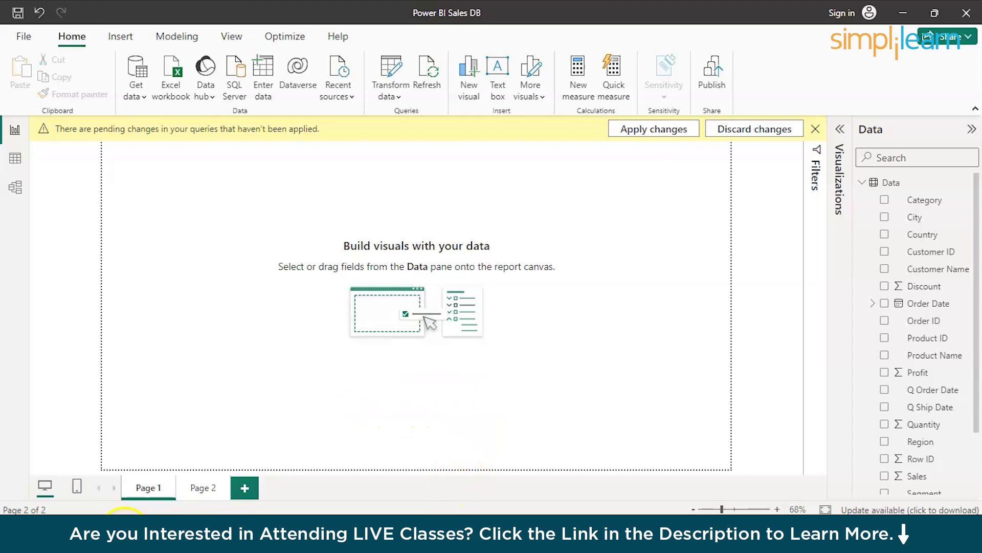
- Browse to the Excel folder in Downloads that holds the yearly workbooks
left_click(114, 526)
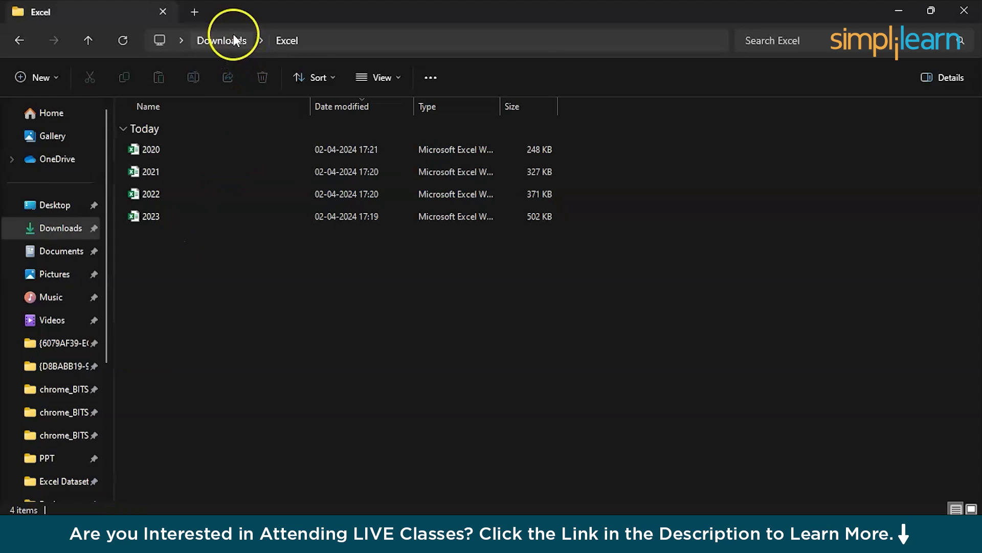
left_click(222, 44)
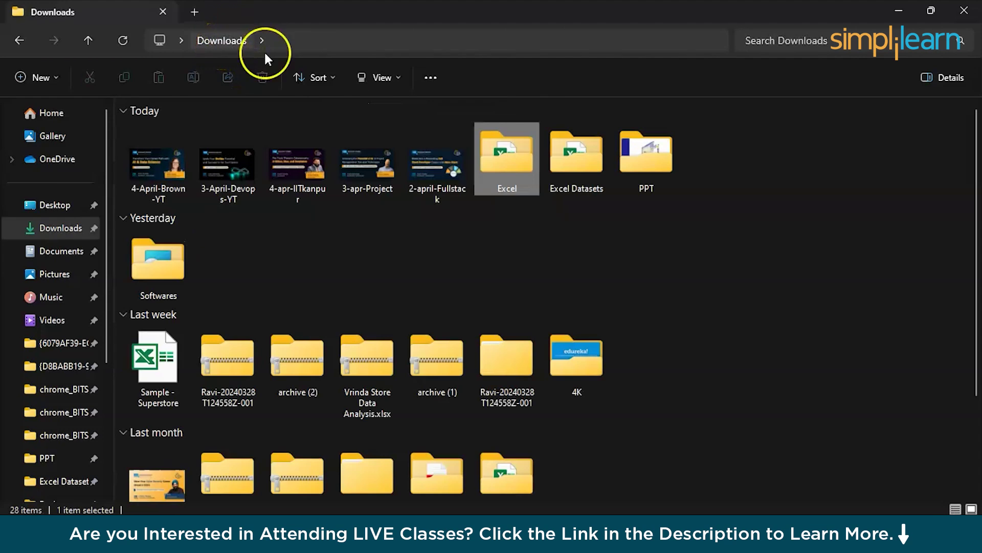
double_click(511, 174)
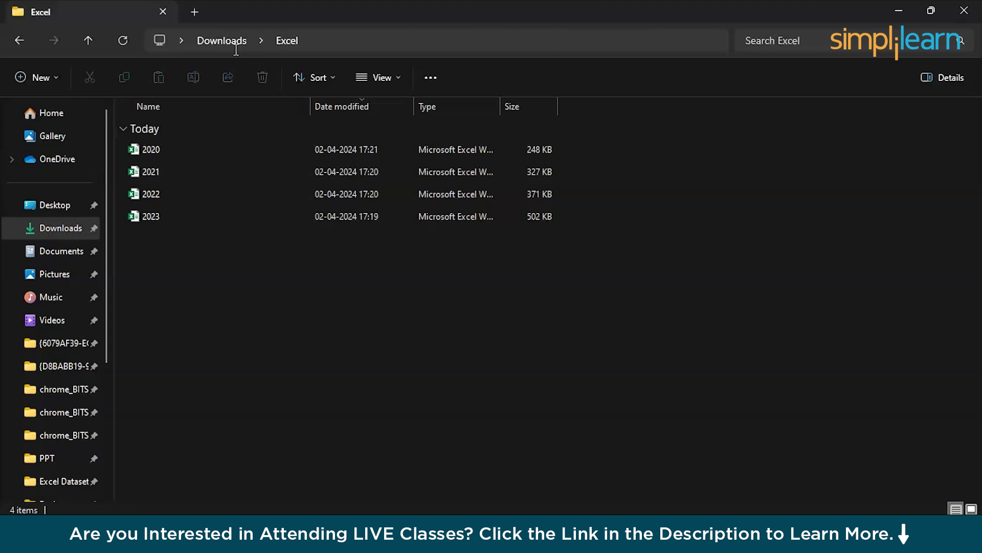
- Open the Combined workbook from Downloads\Excel Datasets in Excel
left_click(235, 40)
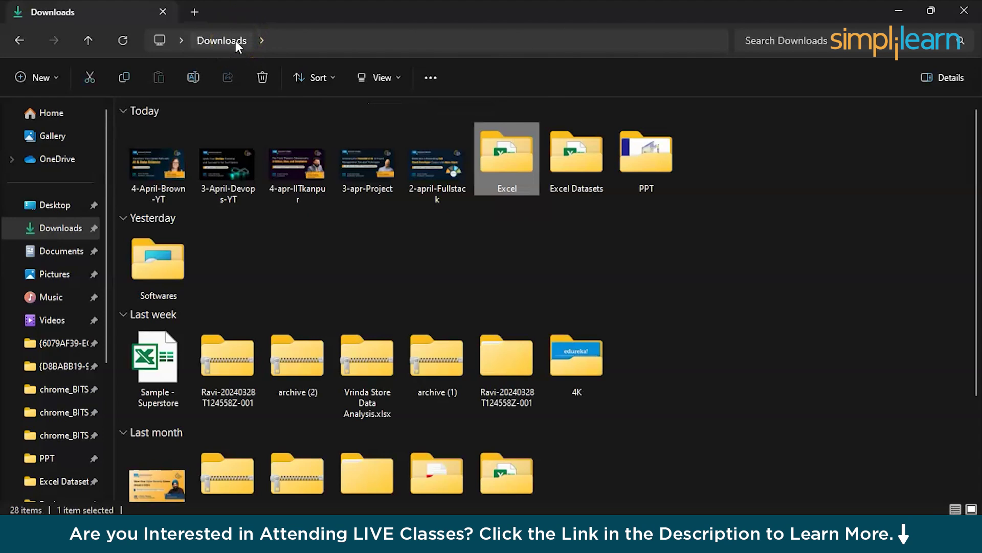
double_click(569, 148)
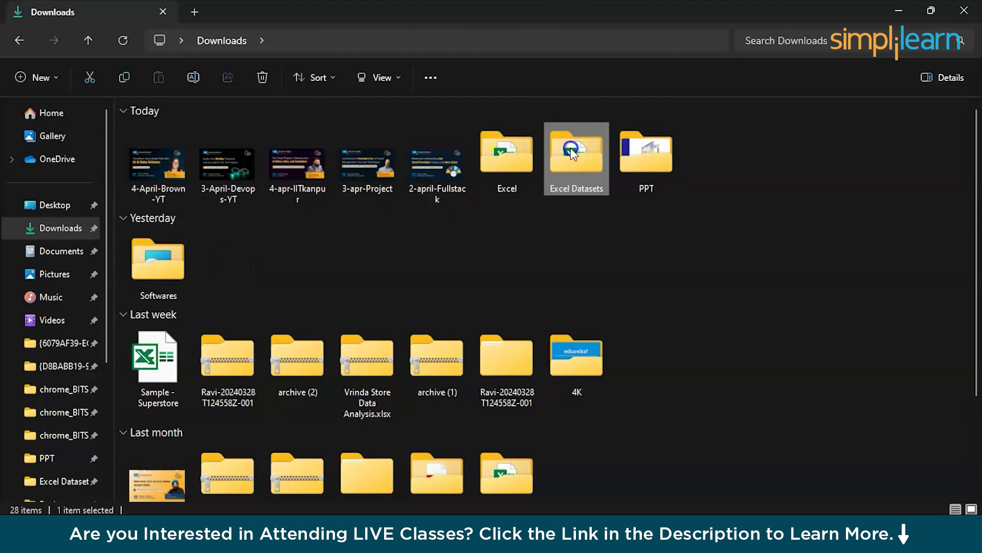
left_click(400, 150)
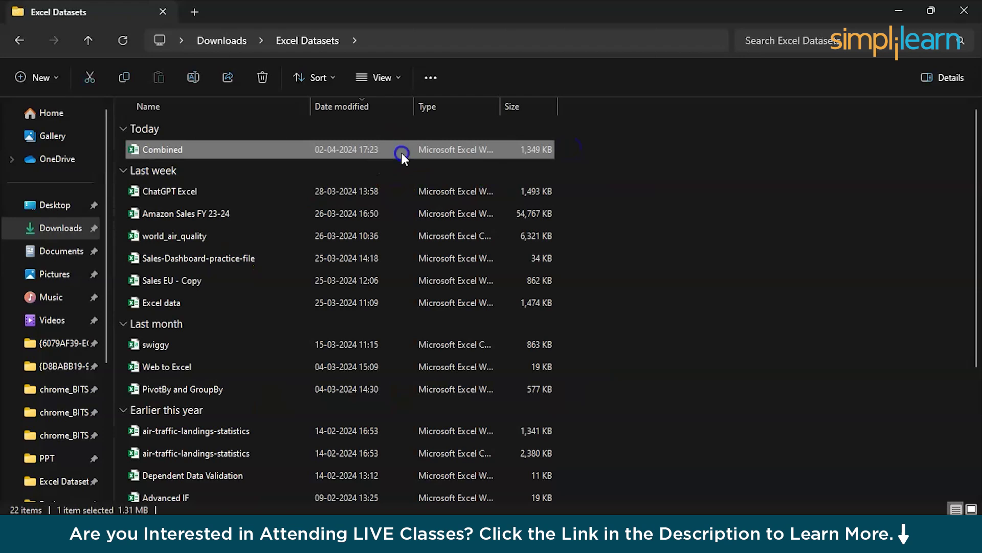
double_click(401, 153)
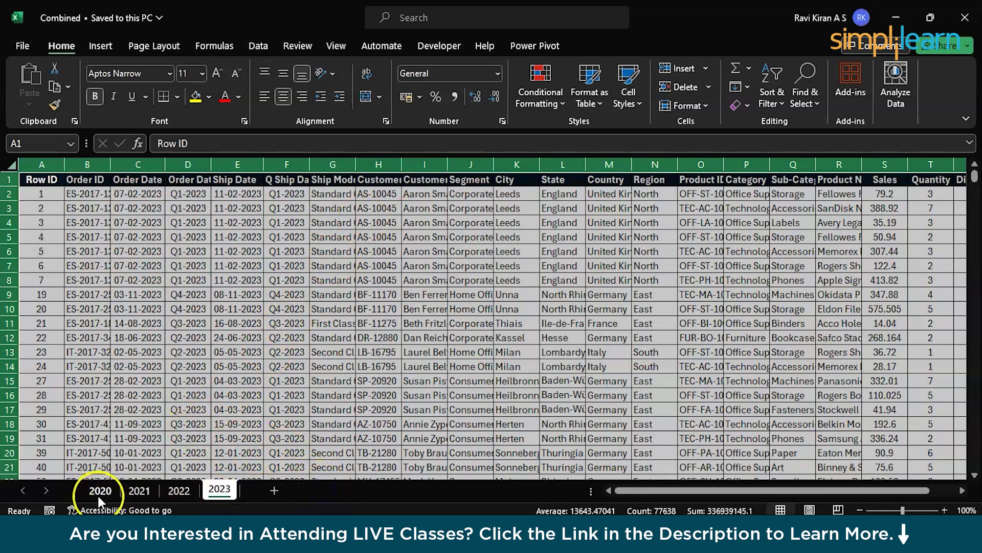
- Clear the whole-sheet selection in the Combined workbook by selecting a single cell
left_click(363, 320)
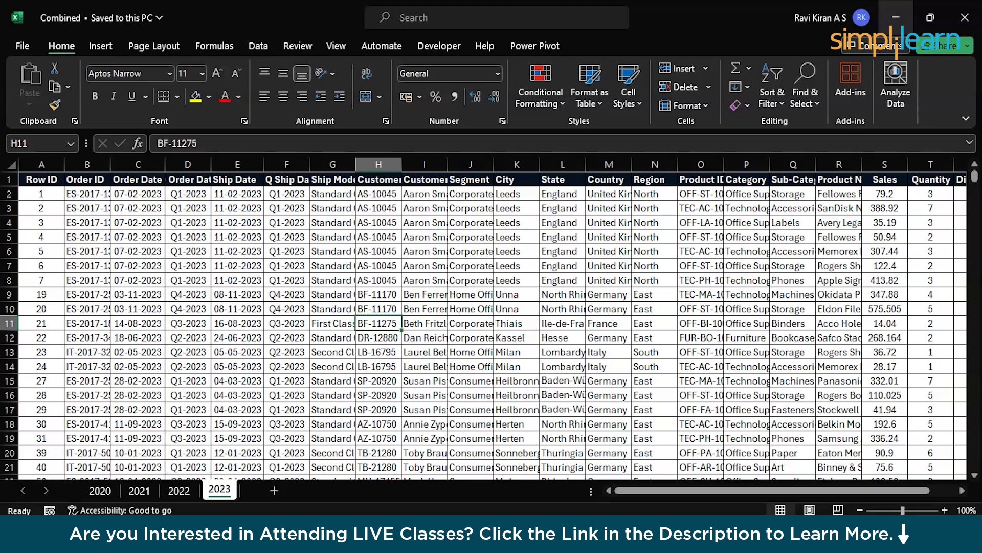
- Back in Power BI, start a new Folder data source from Get data > More
key("alt+Tab")
key("Tab")
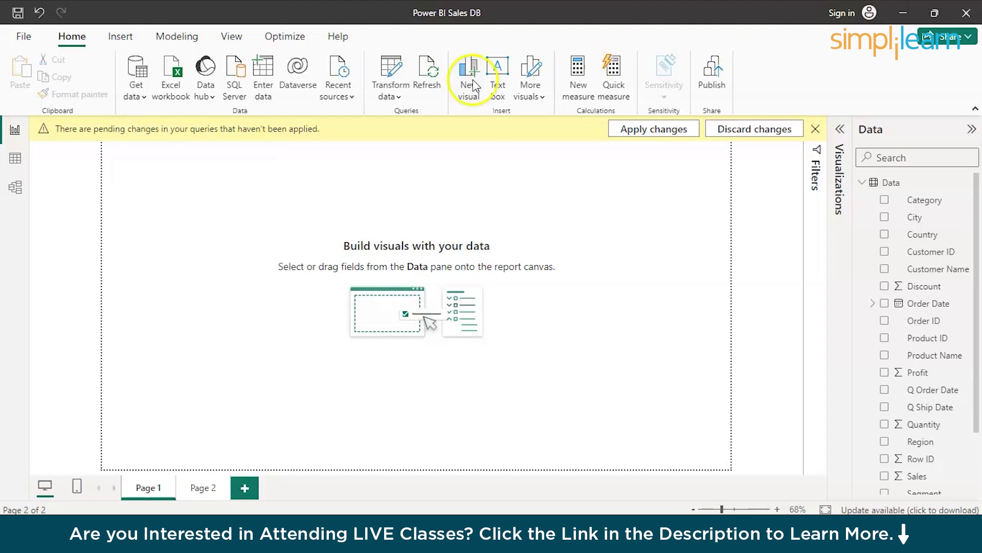
left_click(142, 94)
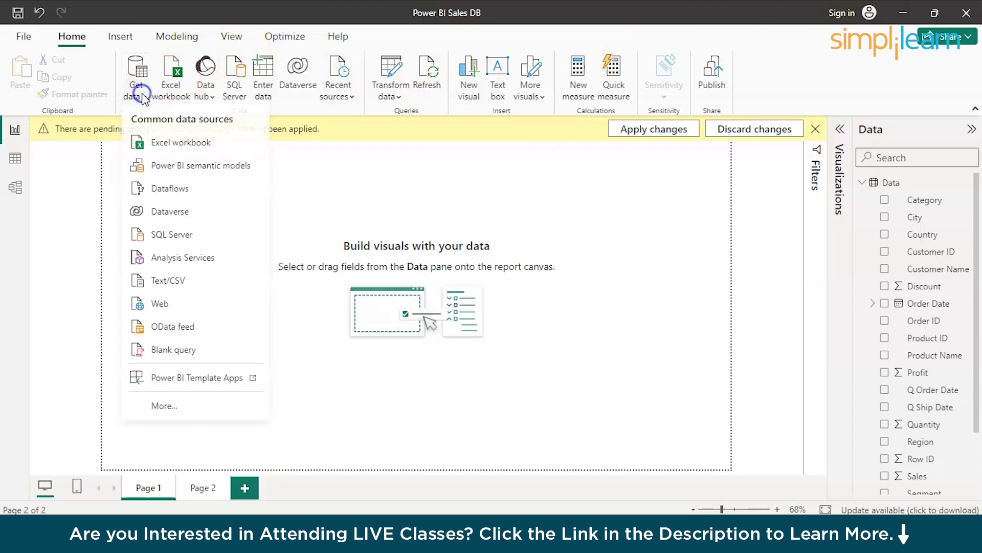
left_click(170, 405)
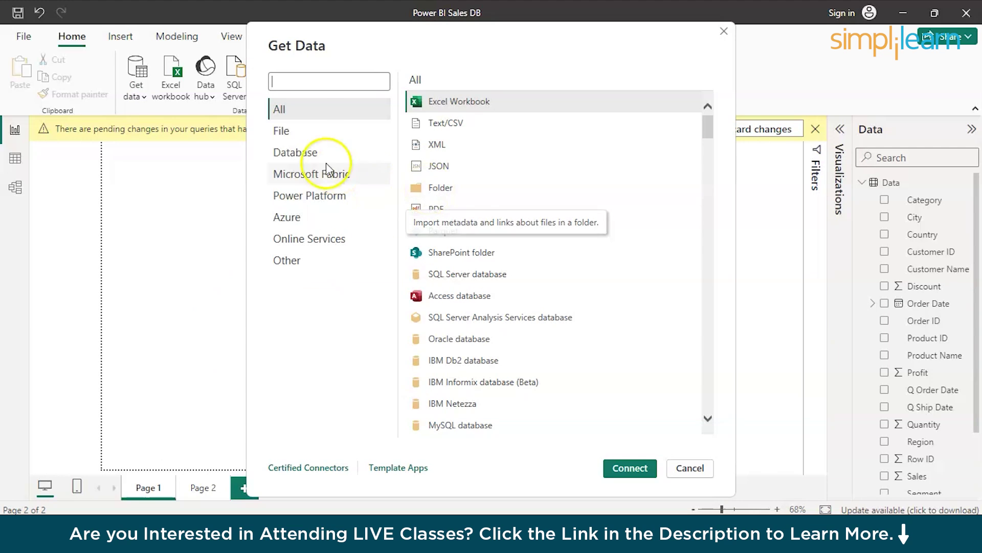
left_click(308, 126)
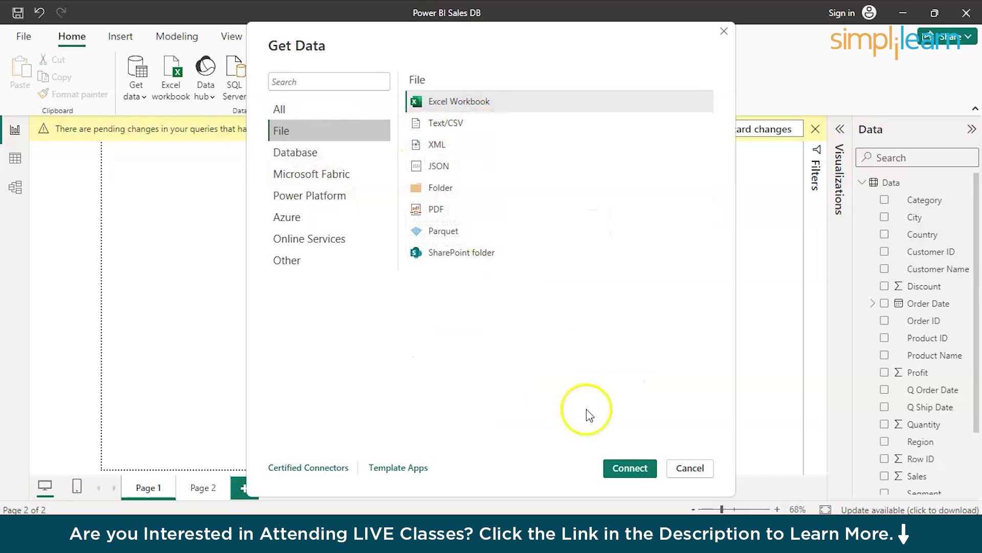
left_click(445, 188)
left_click(640, 469)
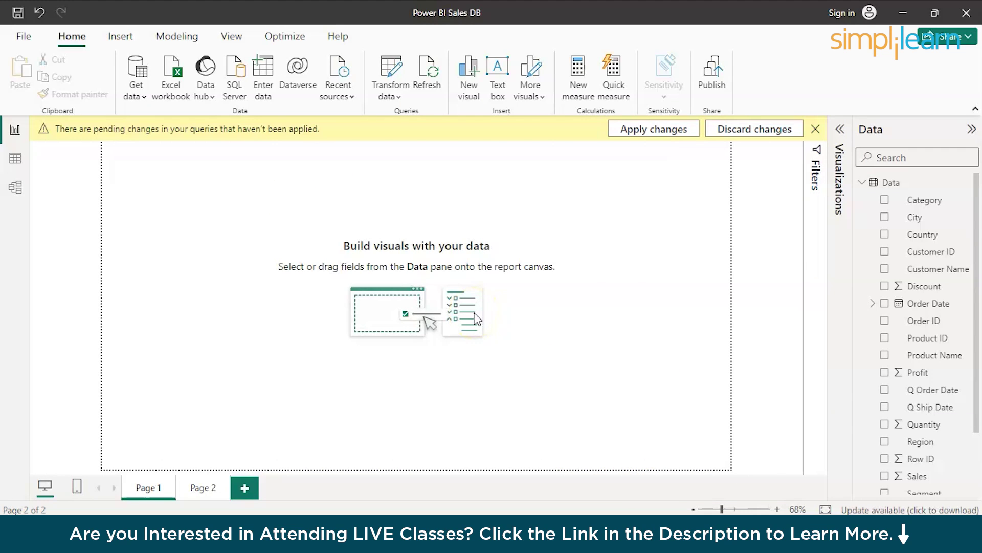
- Set the folder path to Downloads\Excel
left_click(600, 247)
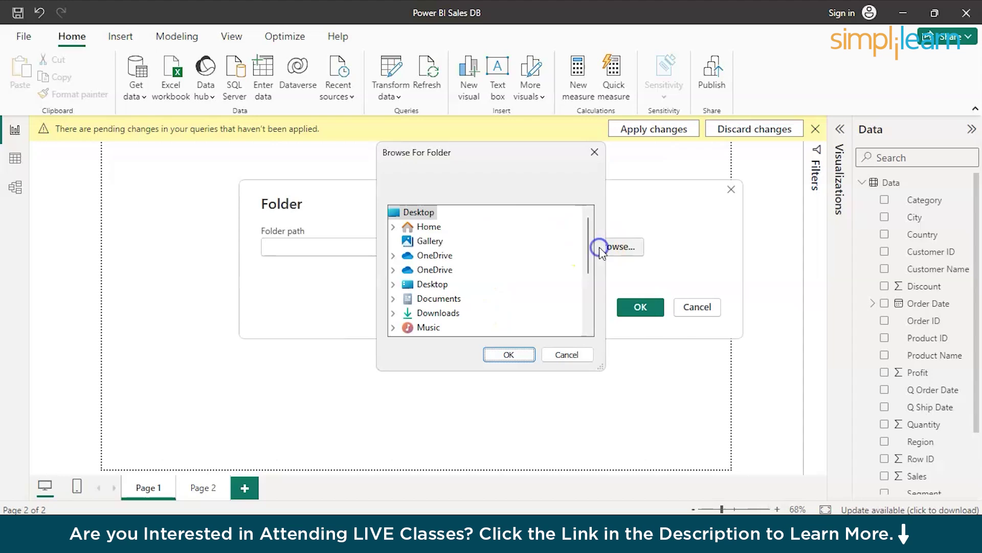
left_click(393, 312)
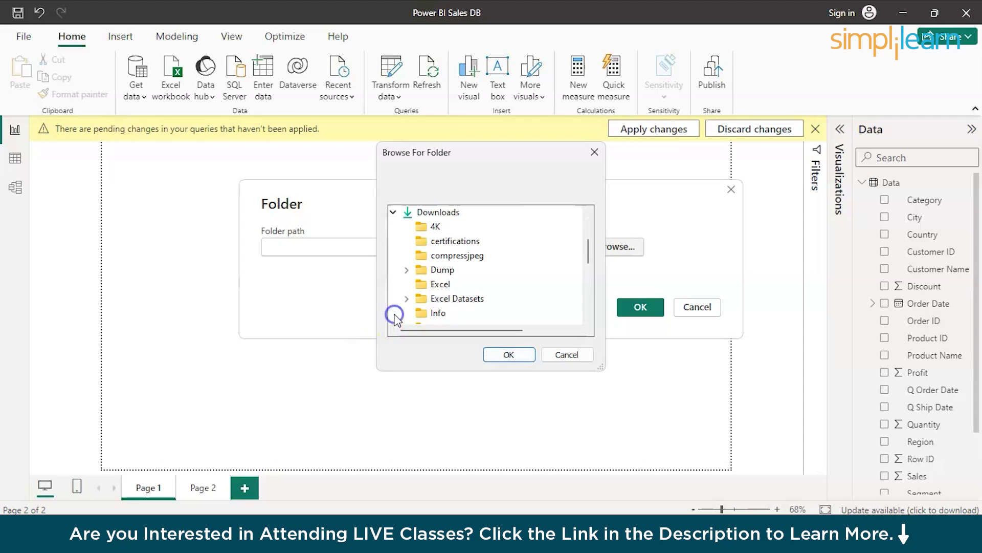
left_click(438, 289)
left_click(489, 354)
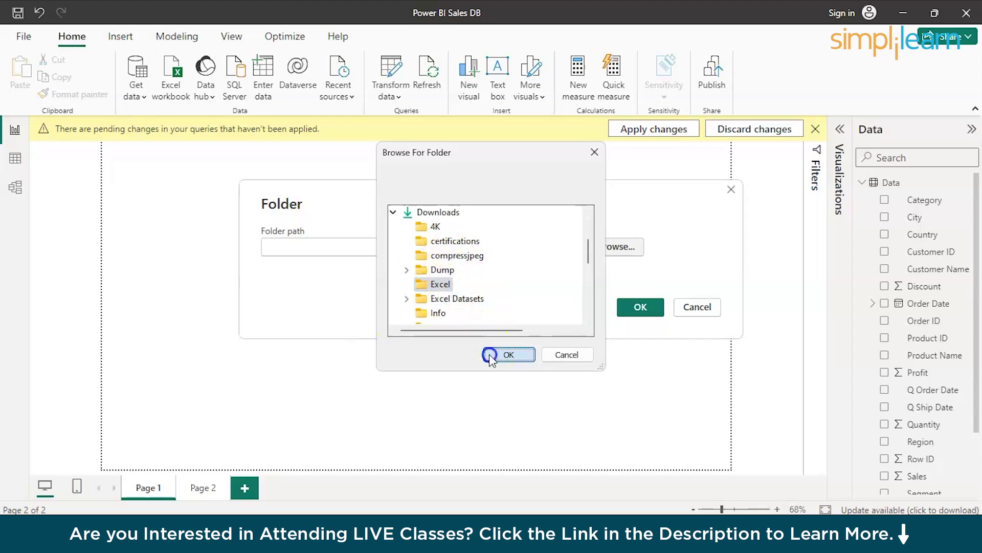
- Load the folder's file list and bring the four yearly workbooks into Power Query Editor
left_click(639, 306)
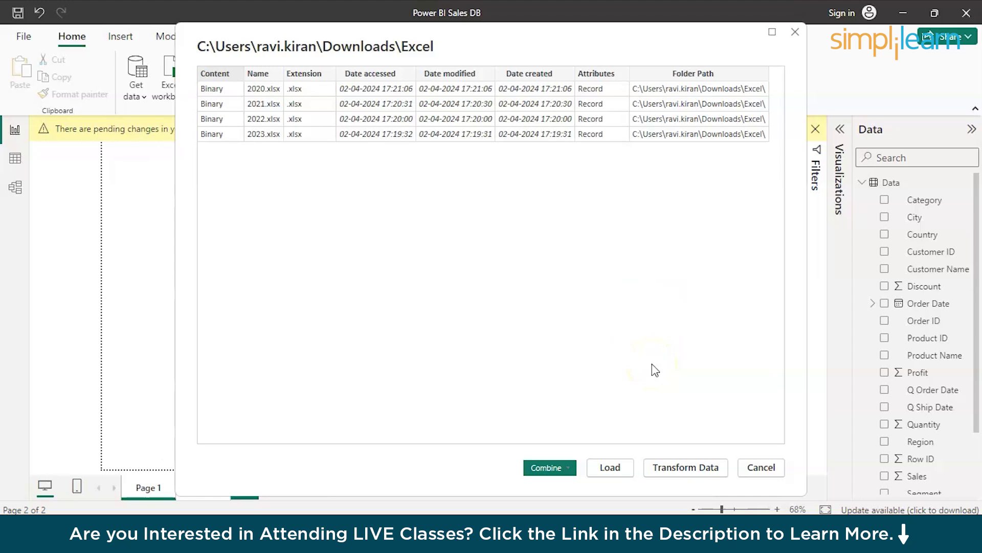
left_click(679, 466)
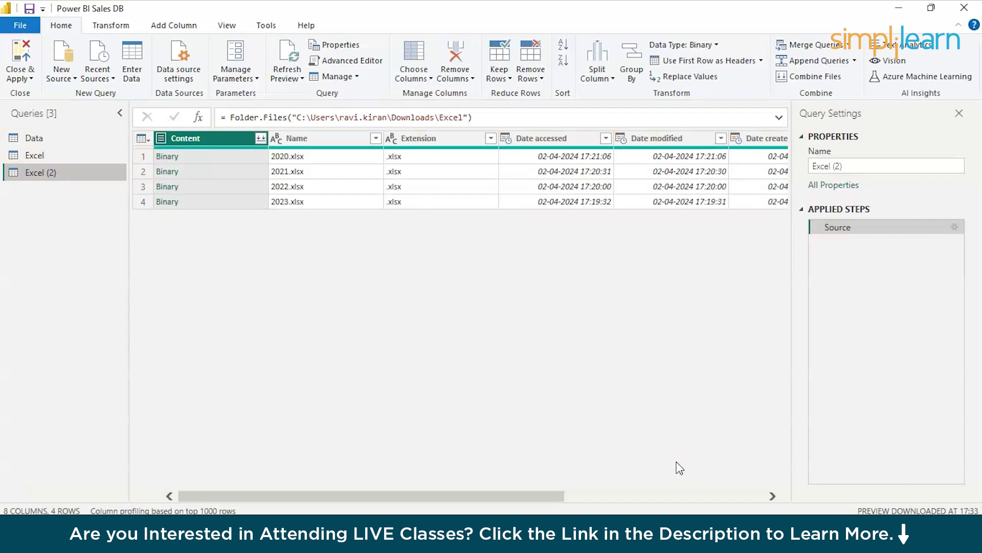
- Keep only the Content column in the Excel (2) query
left_click(227, 146)
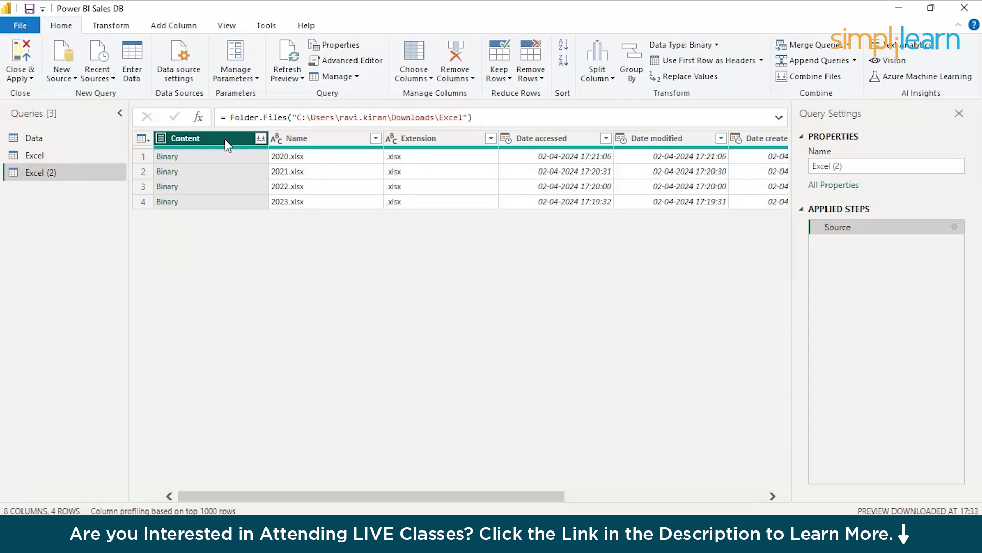
right_click(227, 146)
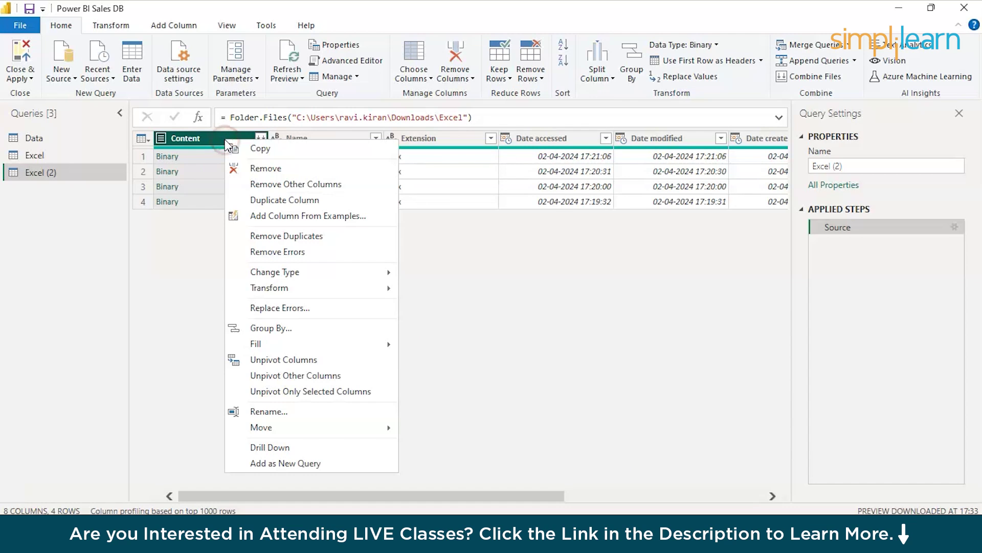
left_click(275, 185)
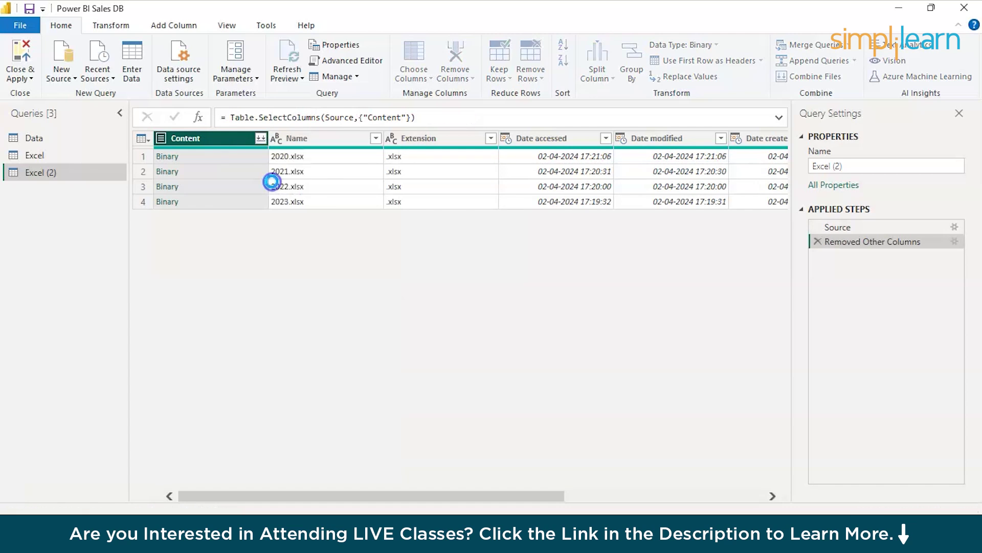
- Add a Custom column with the formula =Excel.Workbook([Content])
left_click(174, 25)
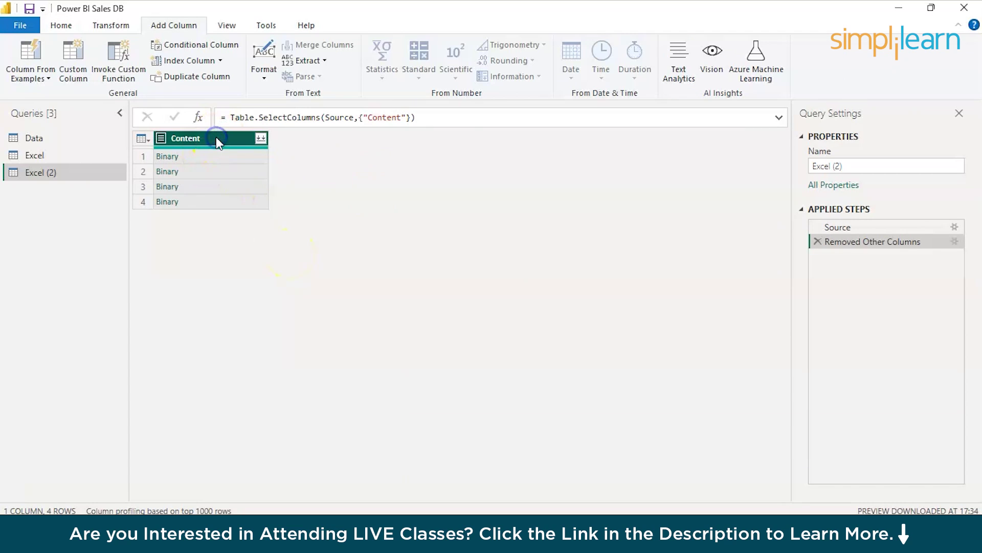
left_click(86, 79)
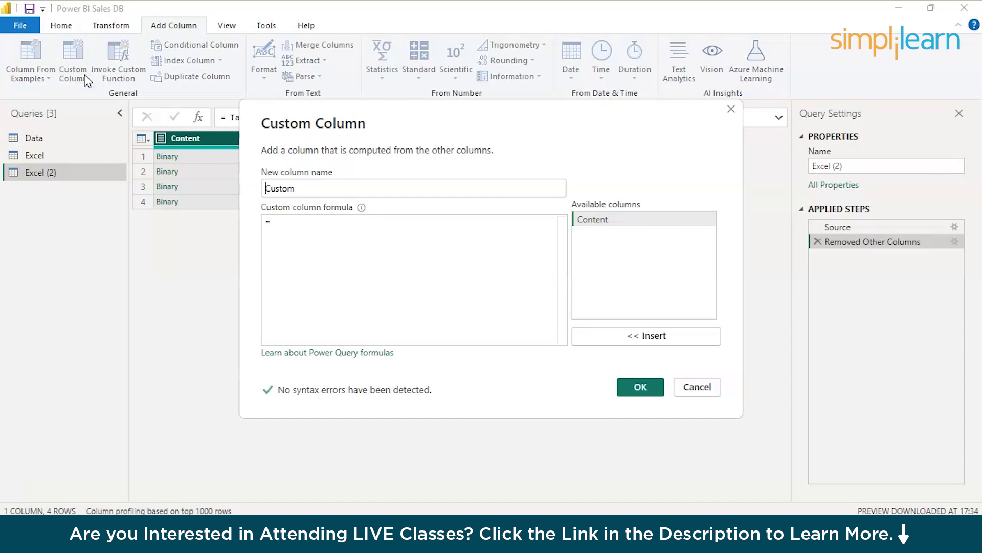
left_click(282, 220)
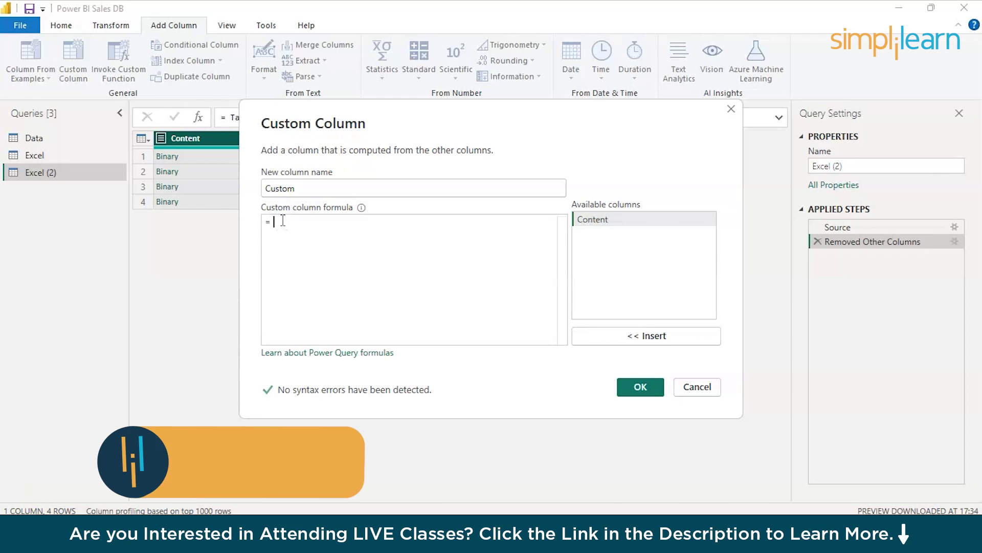
type("Ex")
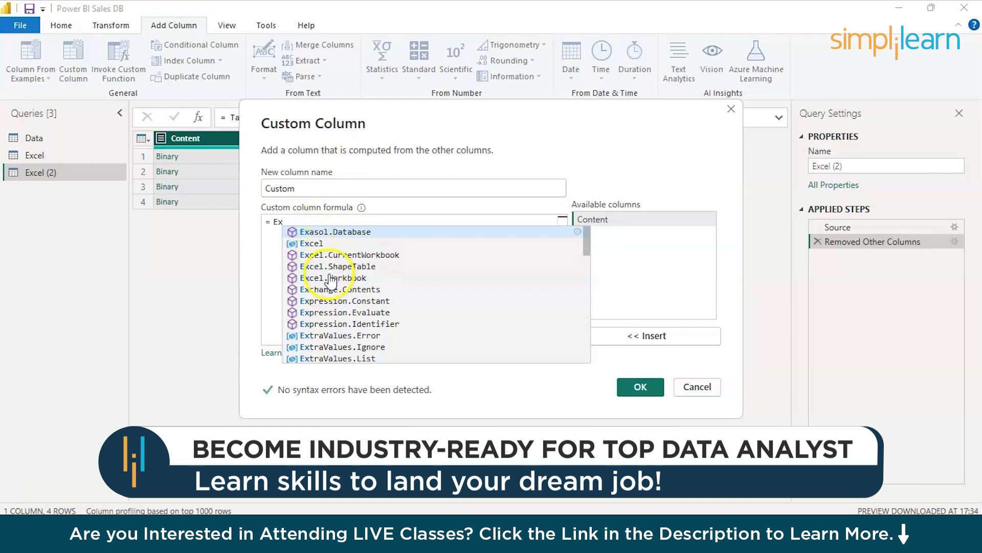
left_click(329, 277)
type("cel.Workbook")
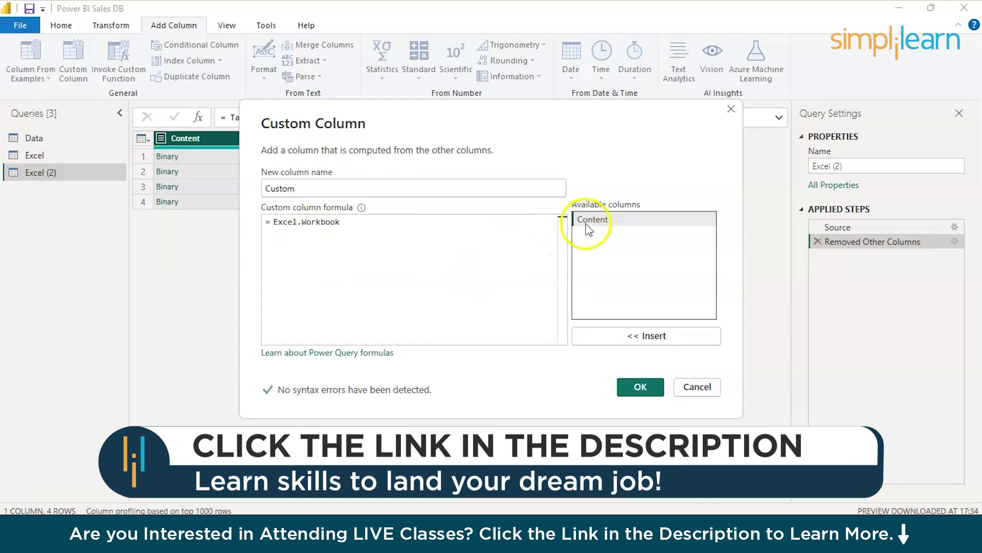
type("(")
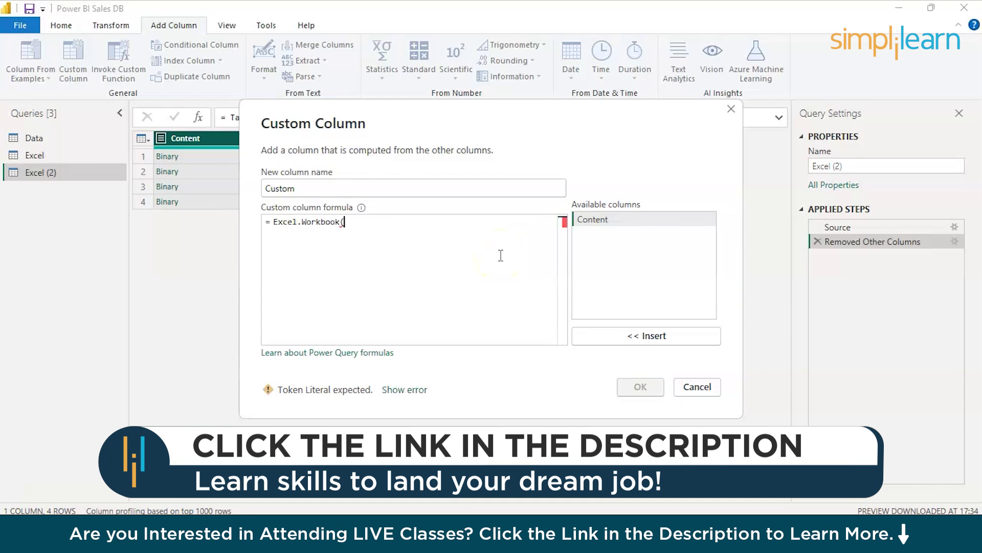
left_click(653, 225)
double_click(655, 225)
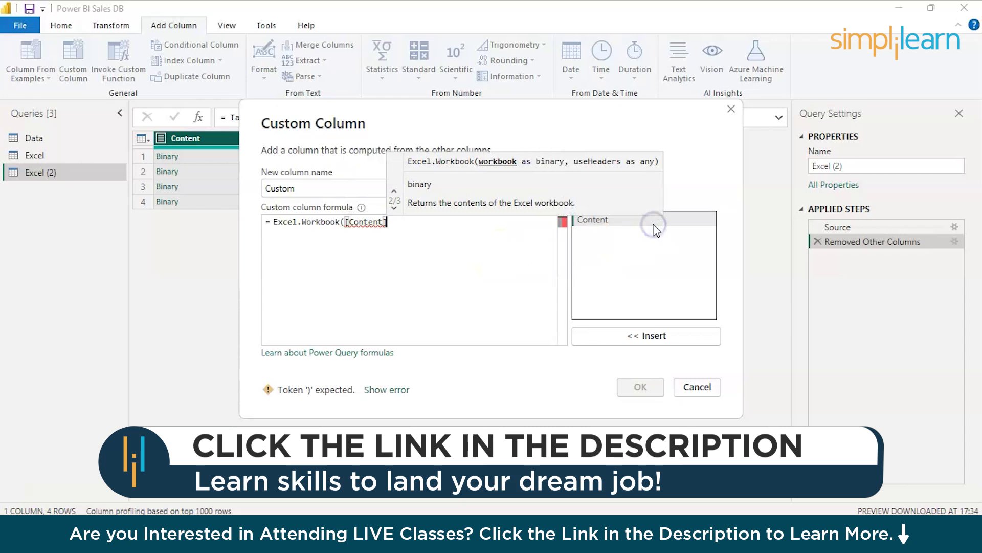
left_click(418, 251)
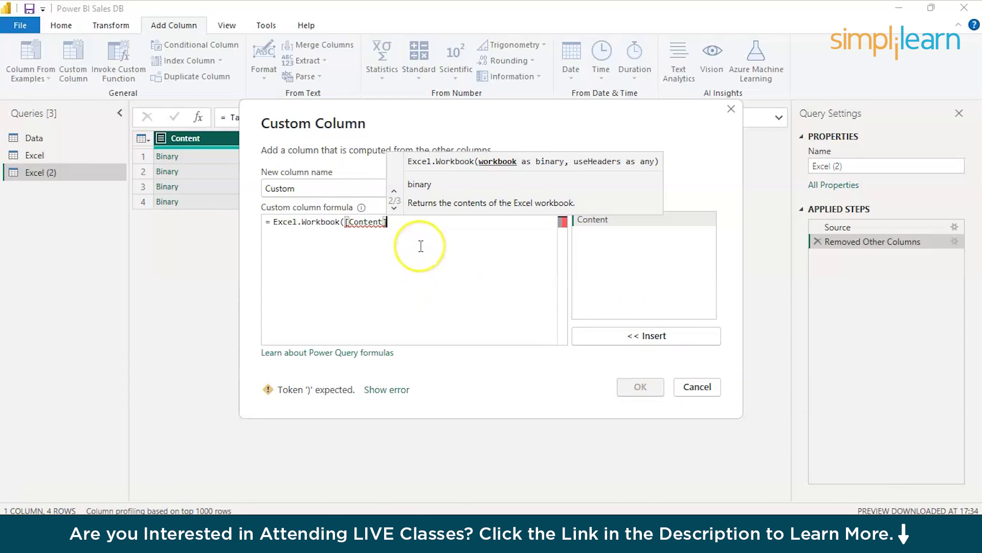
type(")")
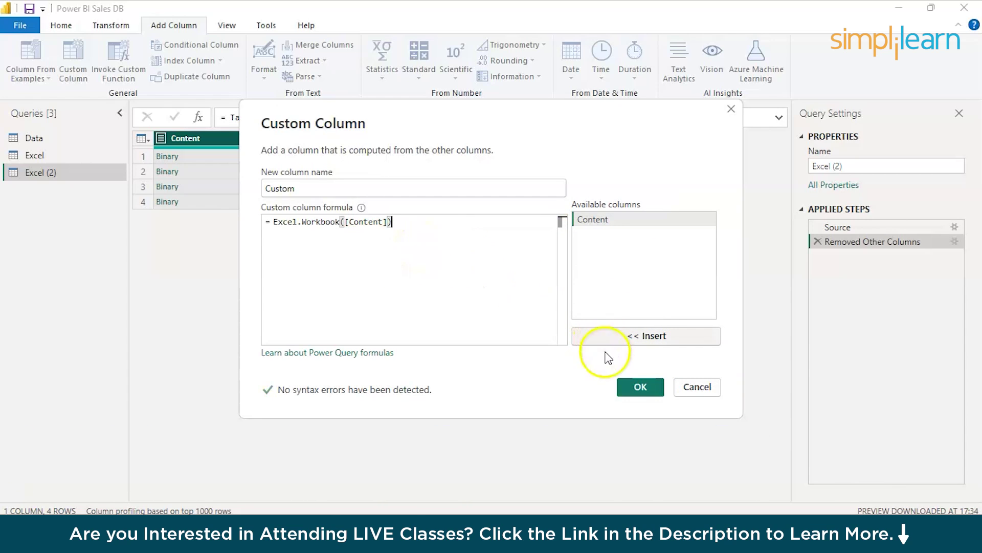
left_click(623, 388)
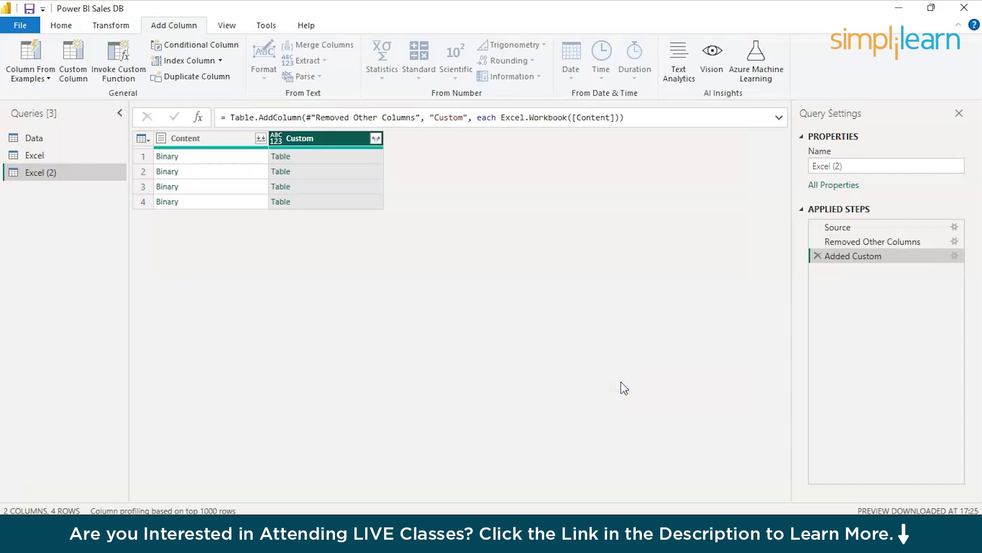
- Expand the Custom column into Name, Data, Item, Kind and Hidden without the Custom prefix
left_click(376, 138)
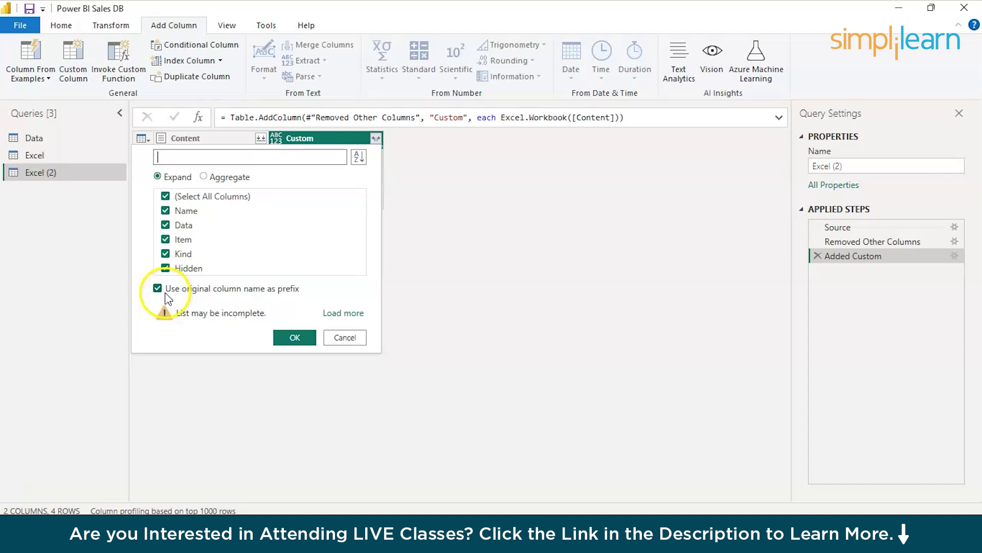
left_click(166, 293)
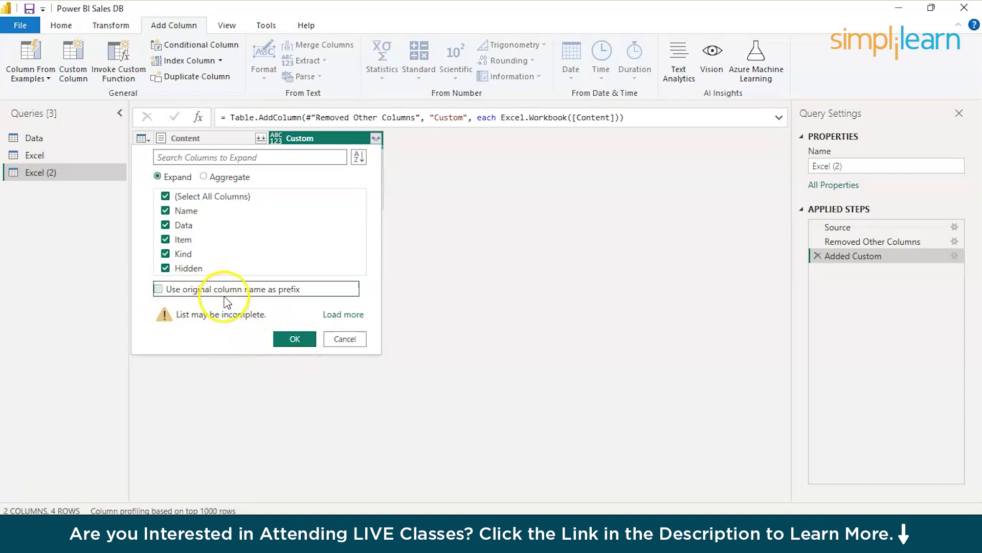
left_click(285, 334)
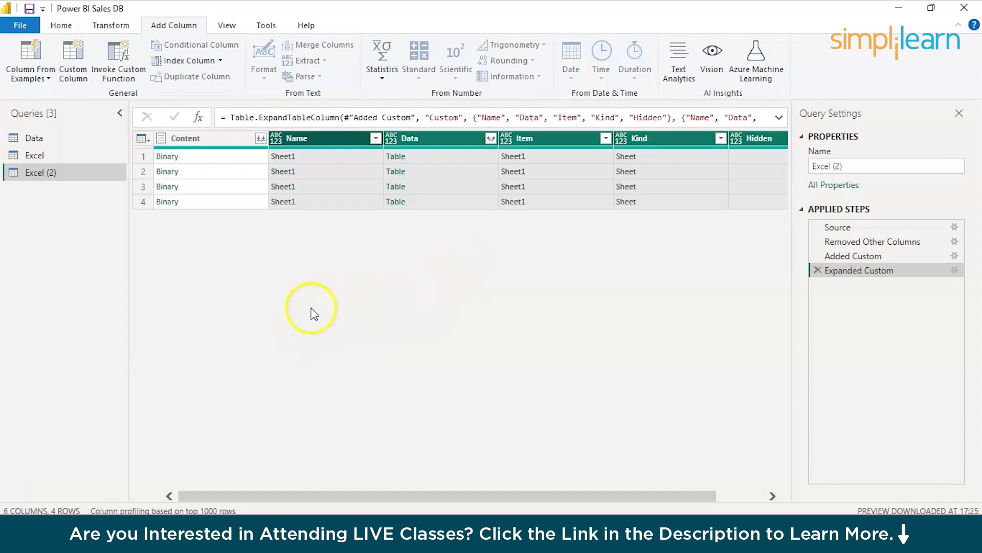
- Select the Name and Data columns and bring up their column actions
left_click(327, 138)
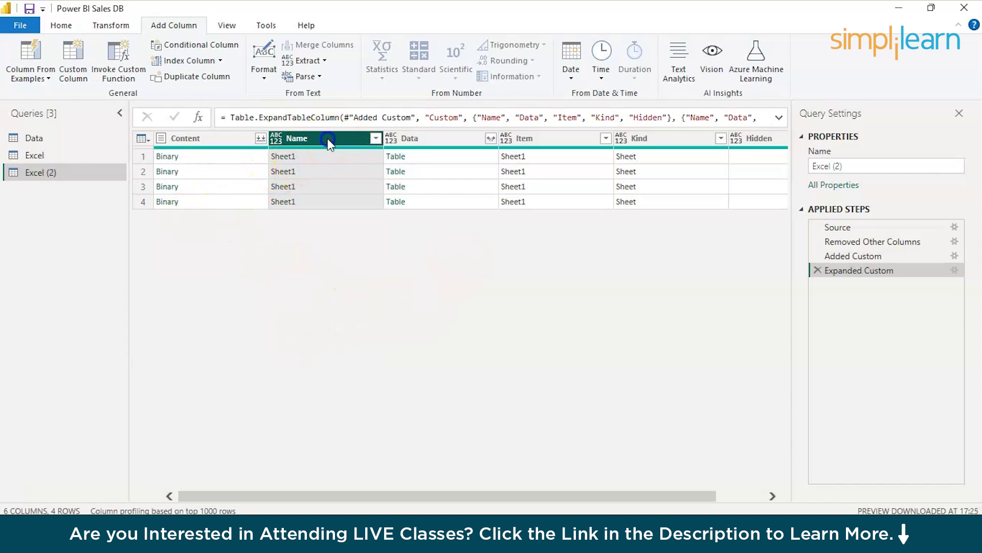
left_click(412, 140, "ctrl")
right_click(413, 140)
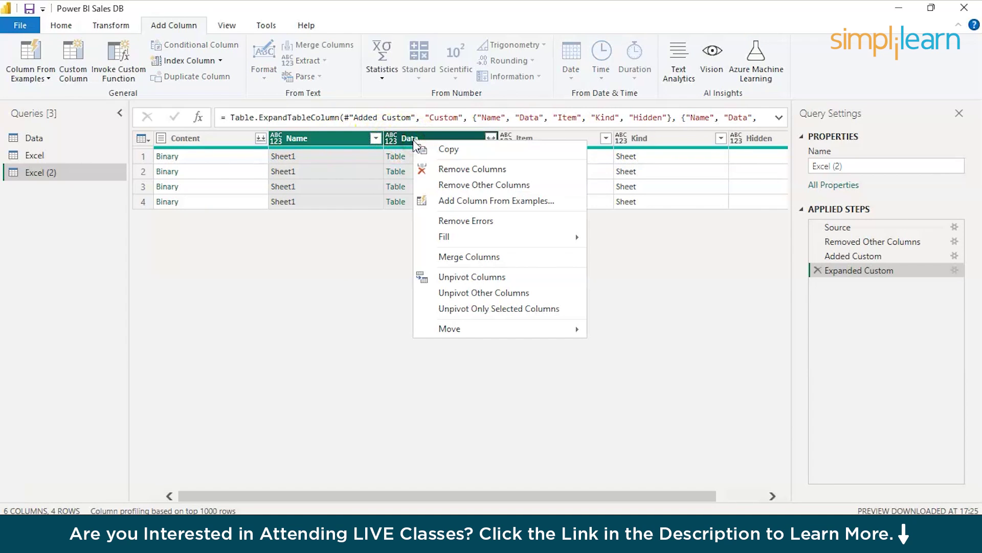
- Keep only Name and Data, expand Data into all its sheet columns, then select Name
left_click(486, 185)
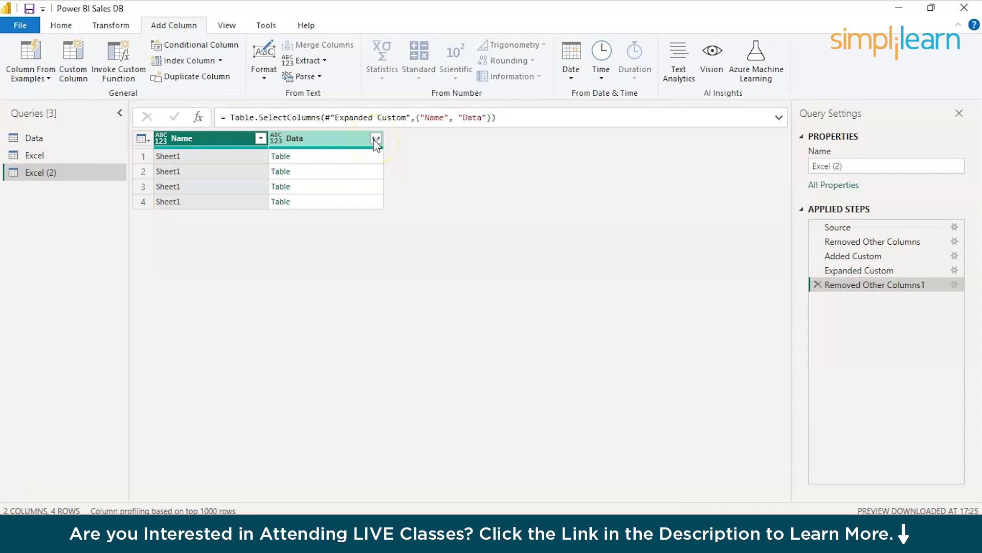
left_click(376, 138)
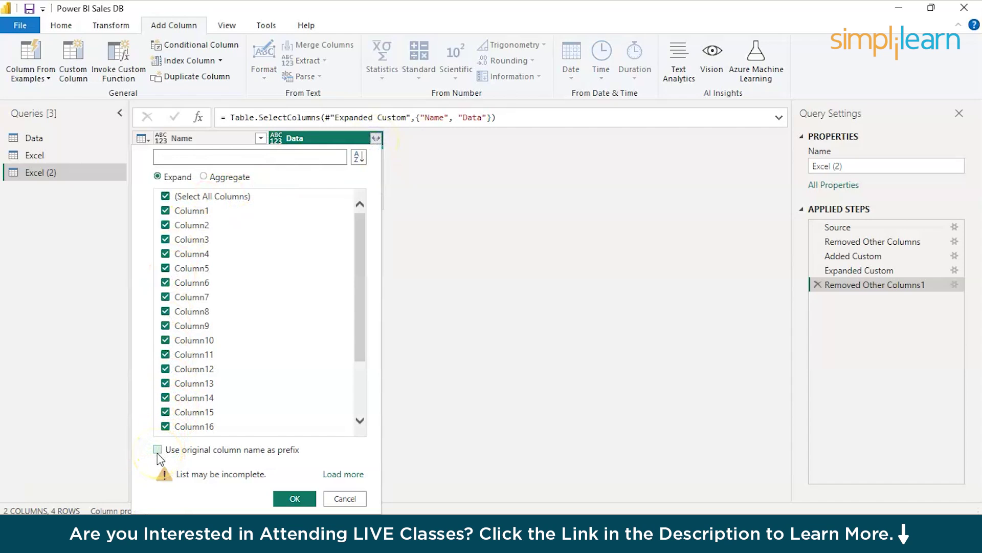
left_click(292, 499)
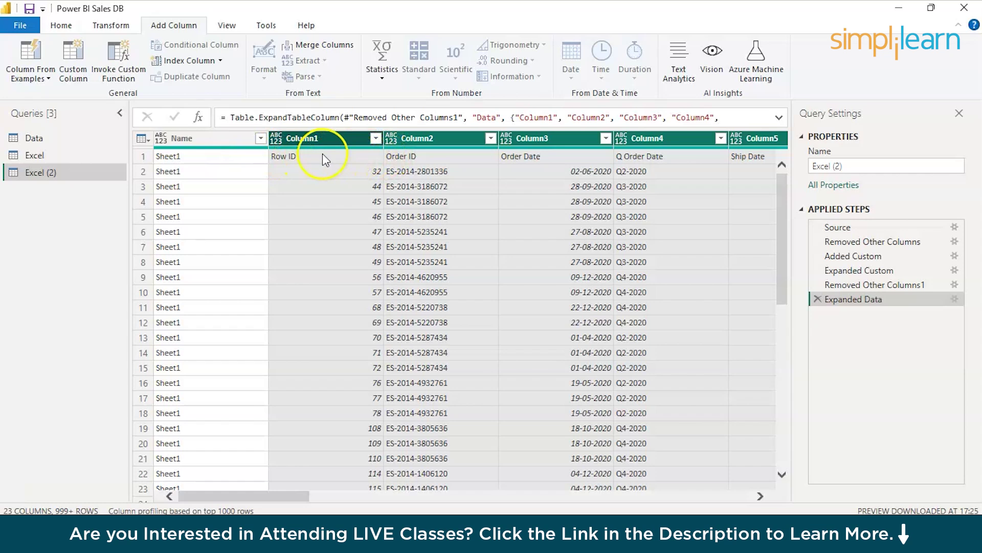
left_click(205, 136)
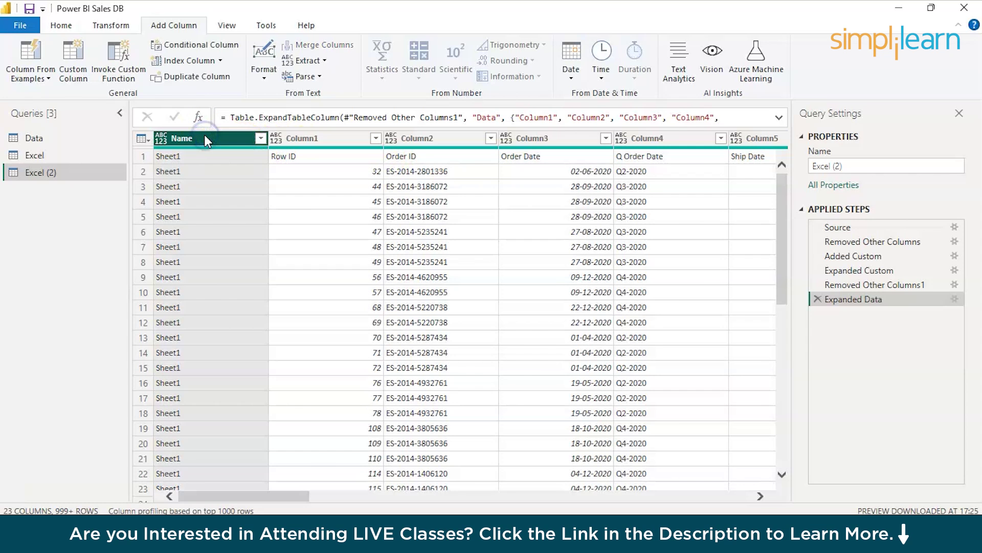
right_click(204, 134)
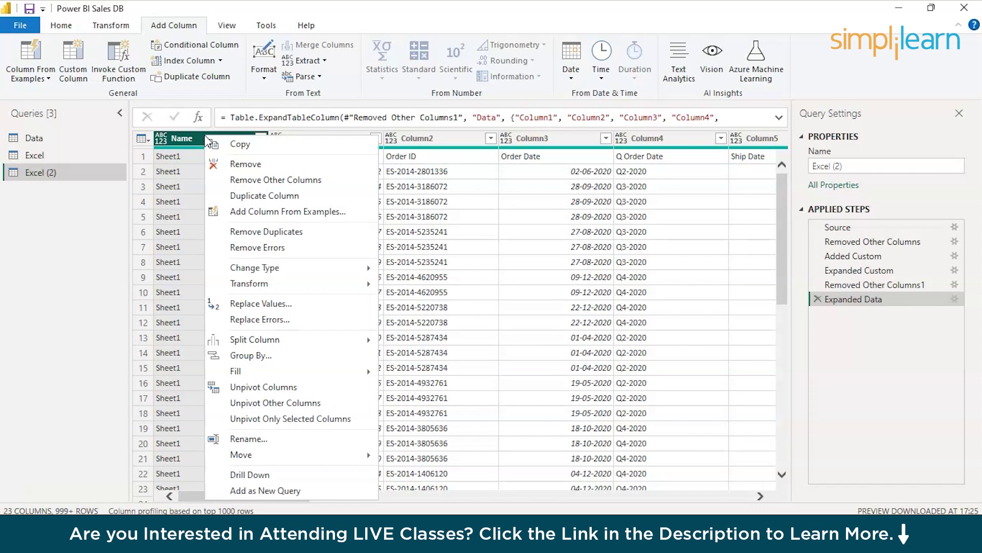
- Remove the Name column and promote the first row to headers such as Row ID and Order ID
left_click(241, 165)
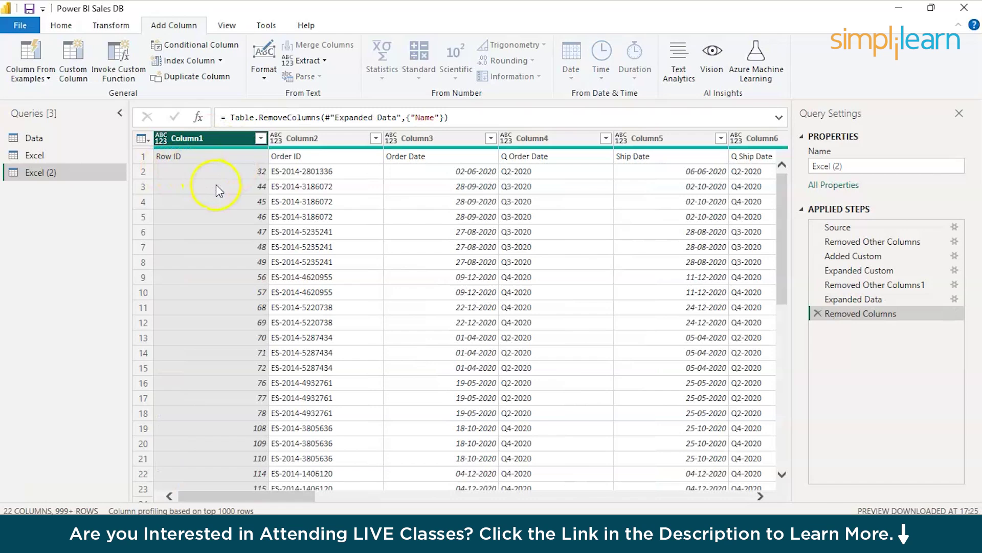
left_click(293, 232)
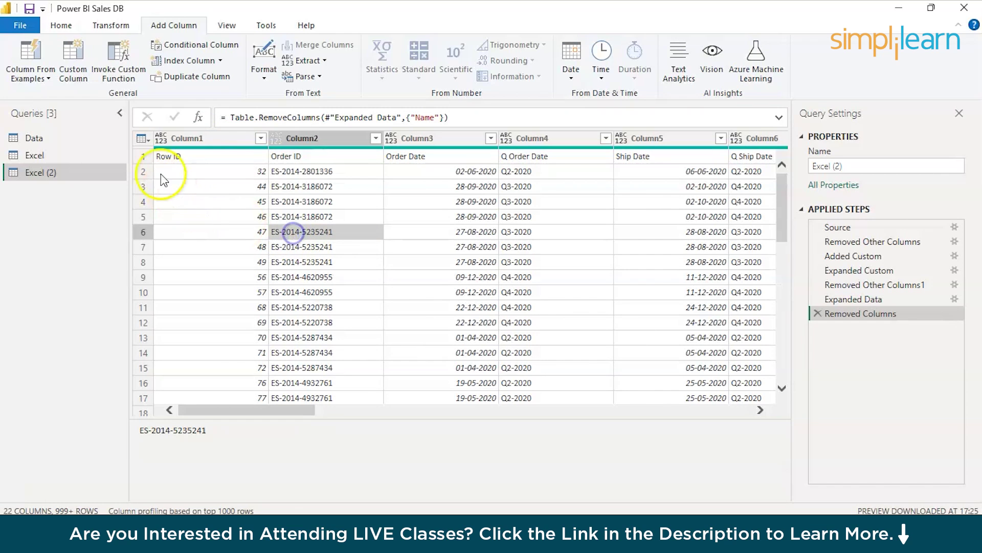
left_click(143, 138)
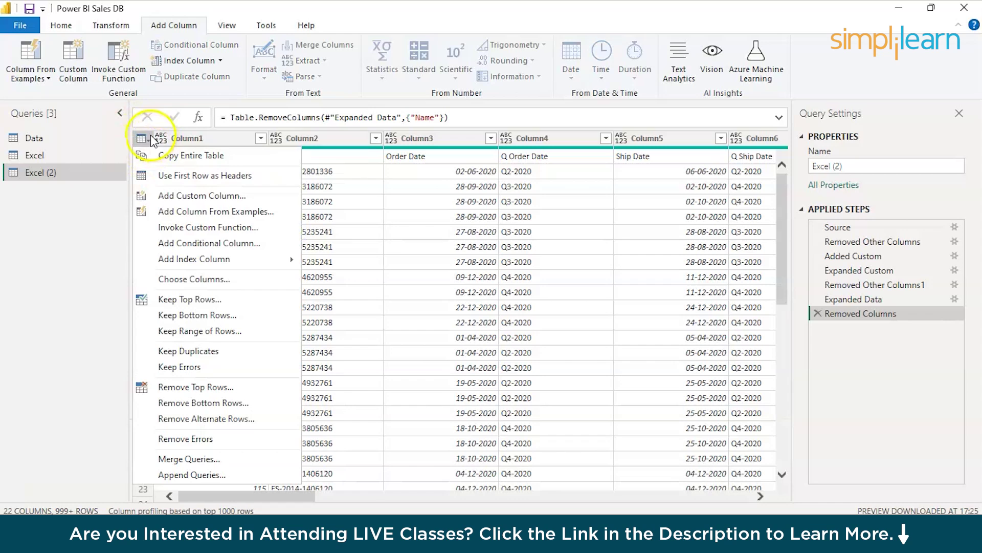
left_click(172, 171)
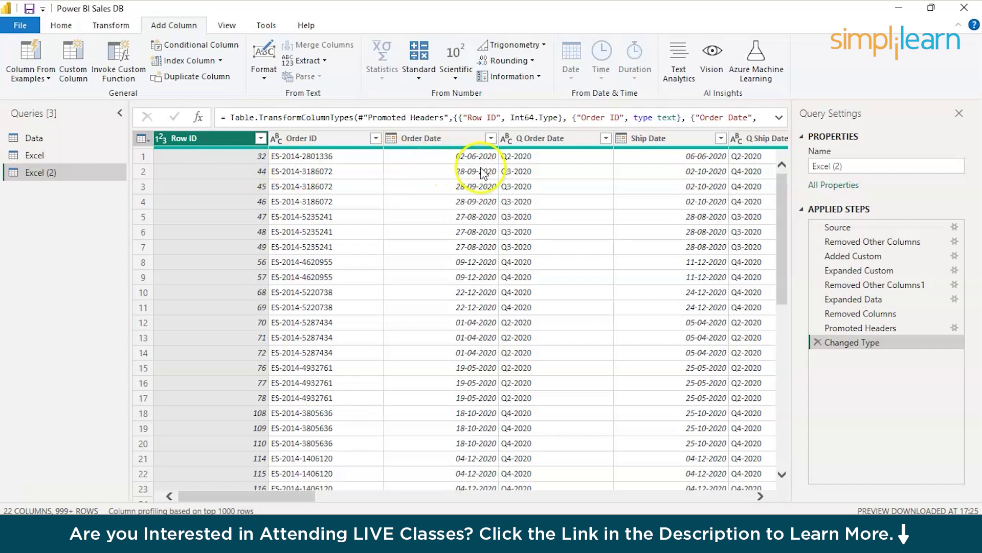
scroll(491, 287, "right", 5)
scroll(467, 314, "right", 3)
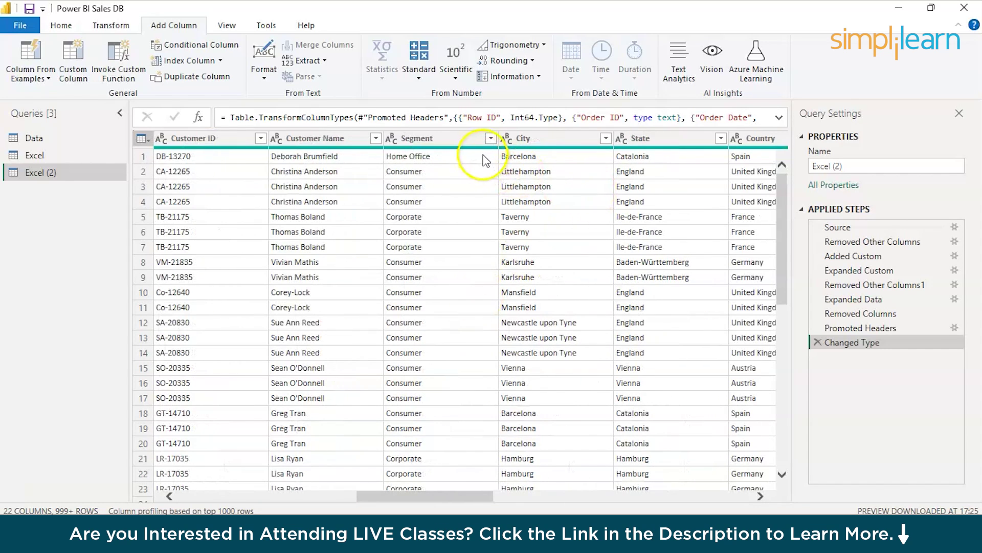
- Add a Segment filter step keeping Consumer, Corporate and Home Office rows
left_click(490, 139)
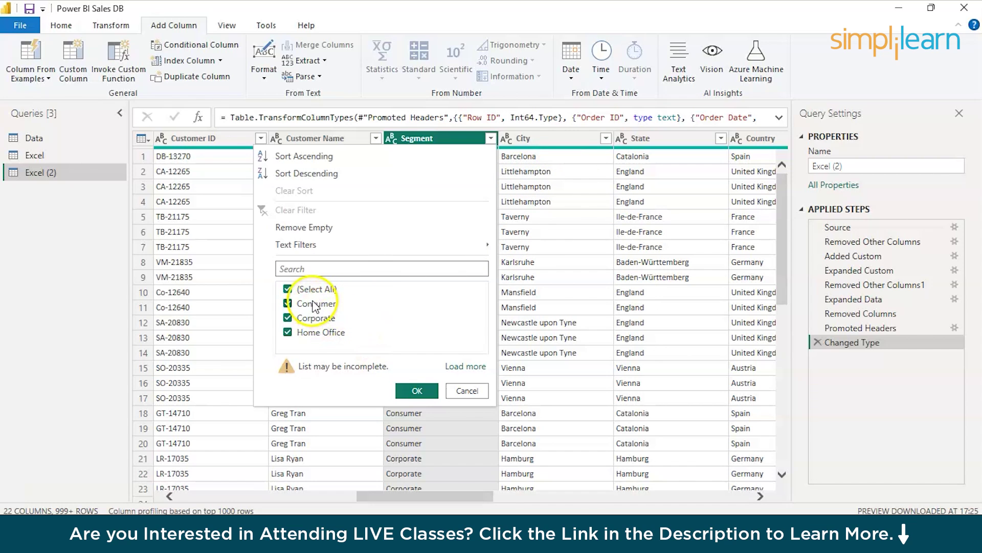
left_click(423, 391)
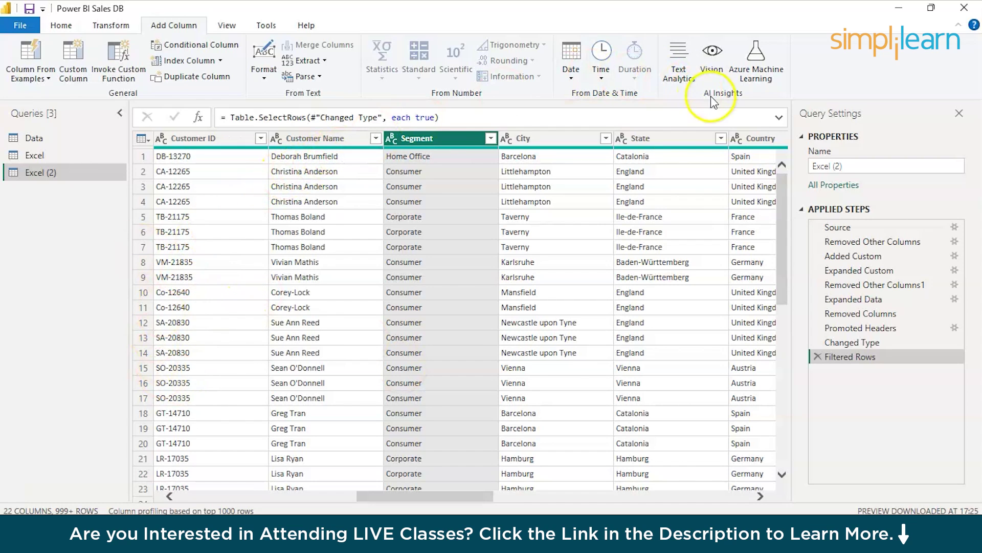
left_click(69, 30)
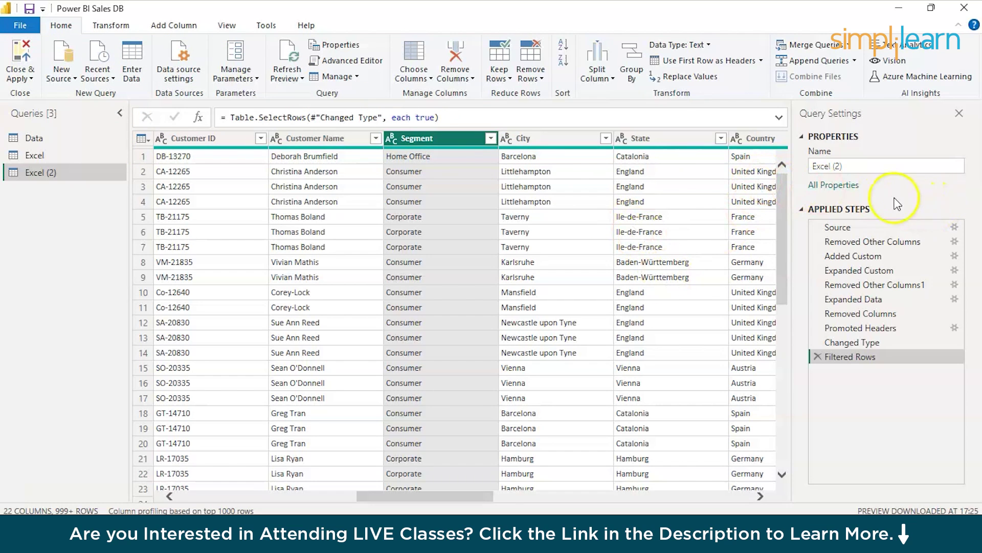
- Delete every applied step of Excel (2), from Filtered Rows back to Removed Other Columns, leaving only Source
left_click(818, 355)
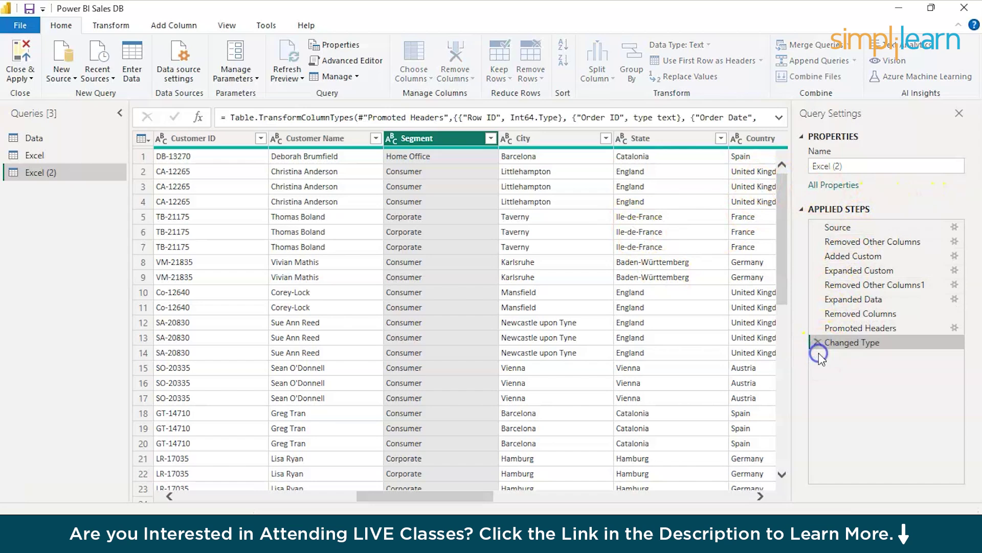
left_click(818, 343)
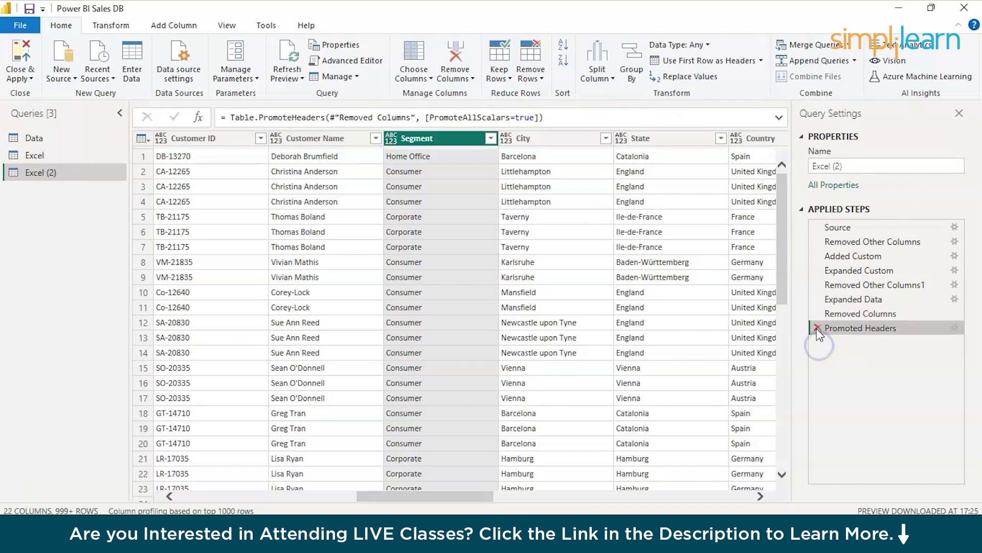
left_click(818, 328)
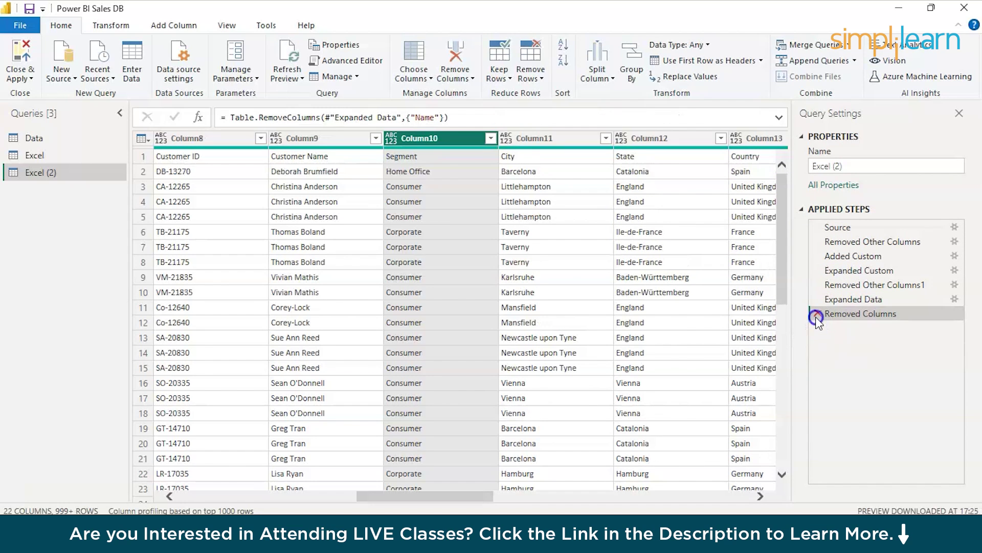
left_click(817, 314)
left_click(817, 300)
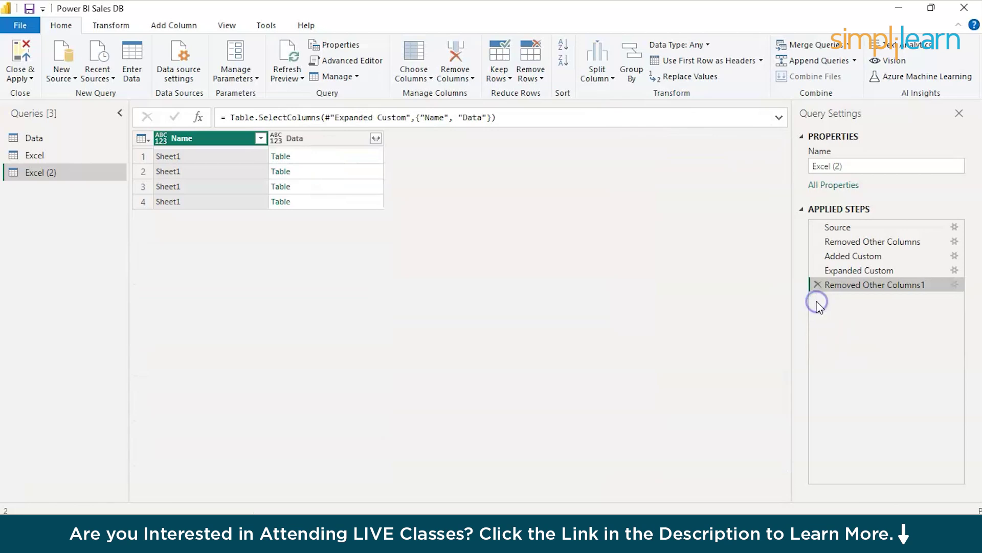
left_click(818, 285)
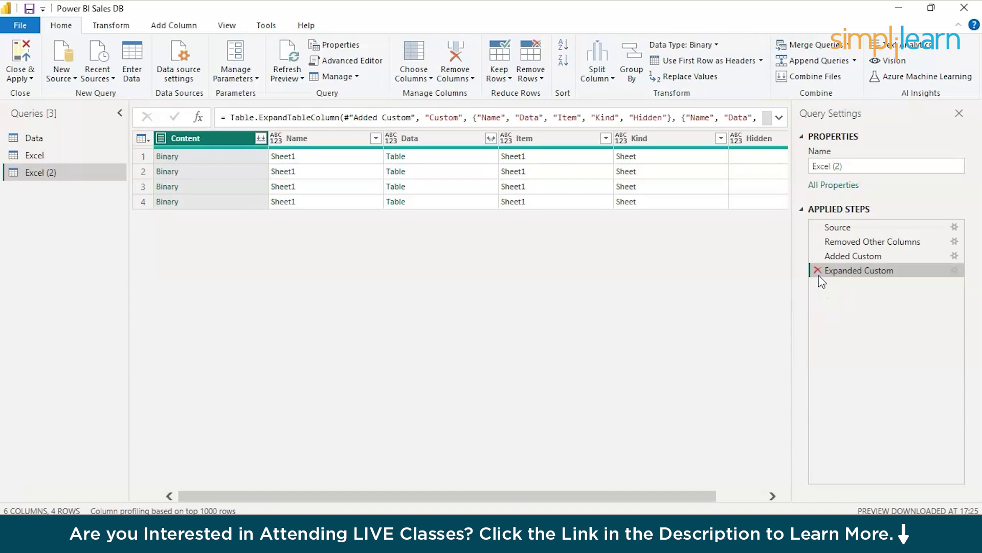
left_click(818, 270)
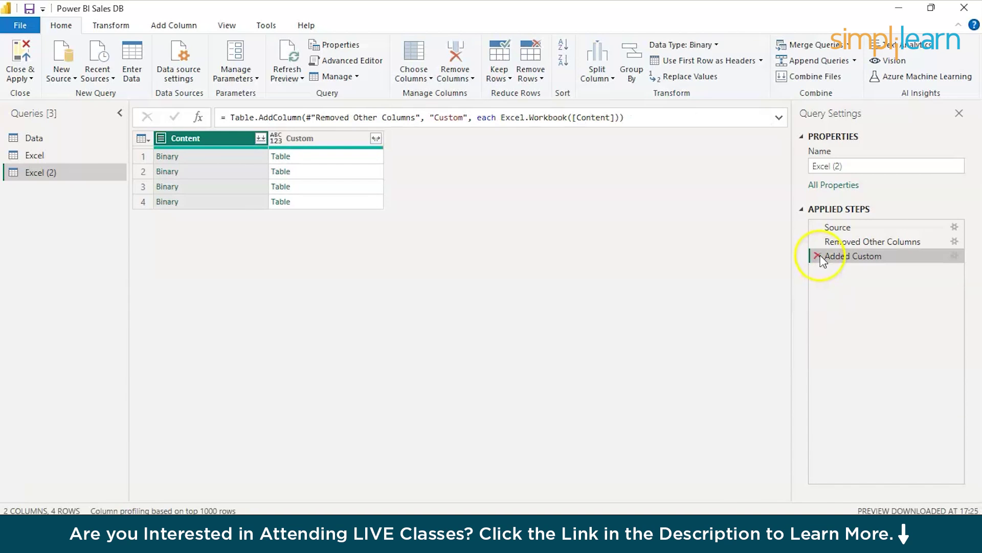
left_click(818, 256)
left_click(818, 242)
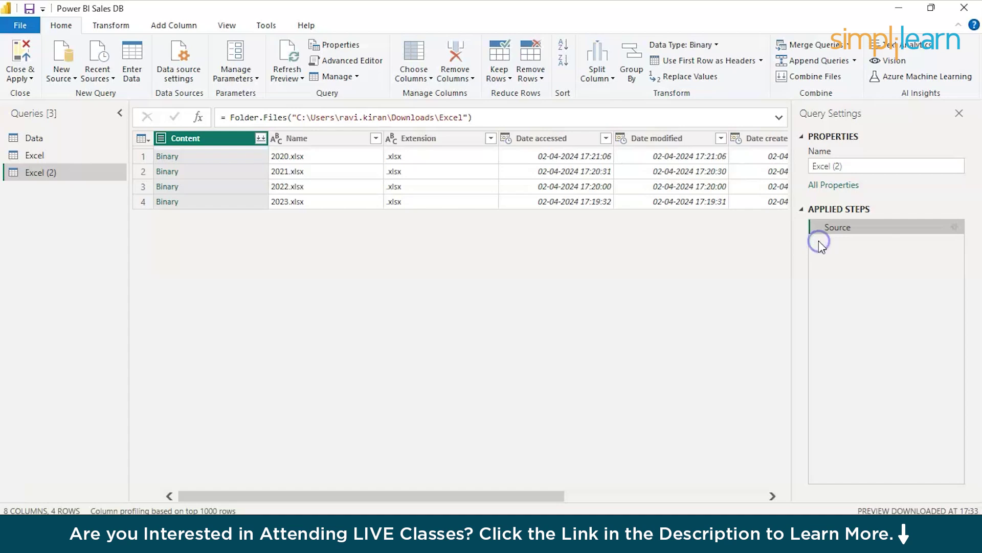
left_click(819, 226)
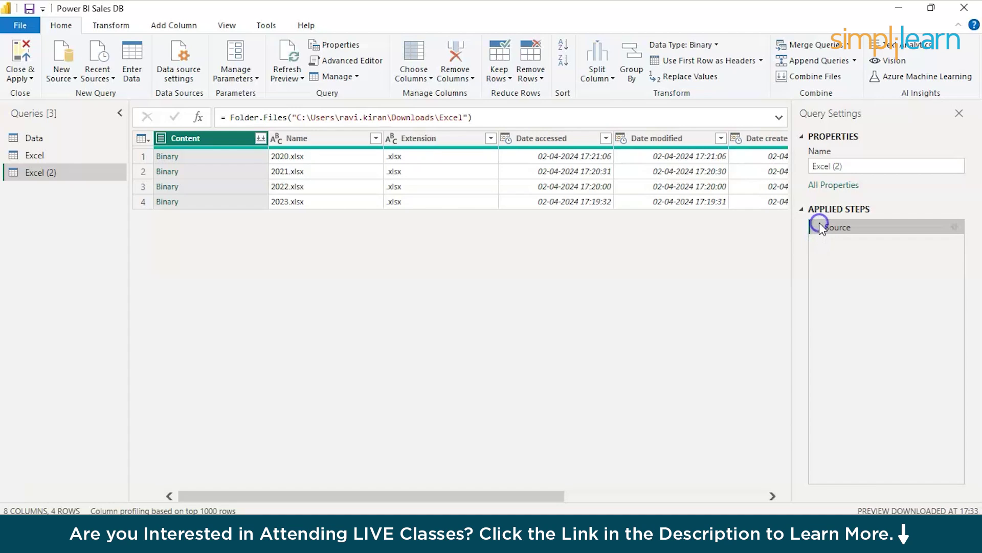
- Hide Query Settings and show the Excel query's 23 columns, starting Sheet1, Row ID, Order ID
left_click(165, 86)
left_click(959, 114)
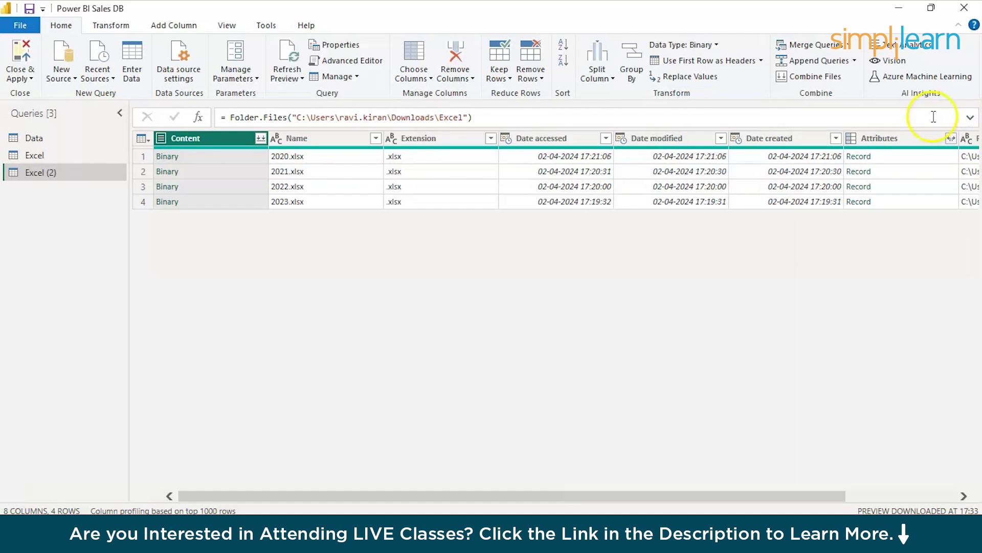
left_click(50, 155)
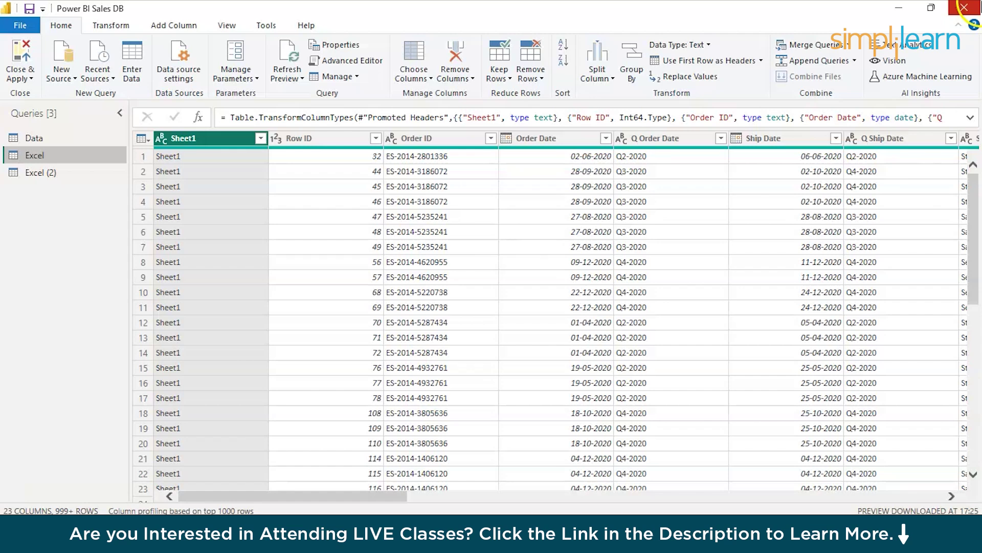
- Apply the query changes (Excel 9,990 rows with 10 errors, Excel (2) 4 rows), then start an Excel workbook import
left_click(964, 7)
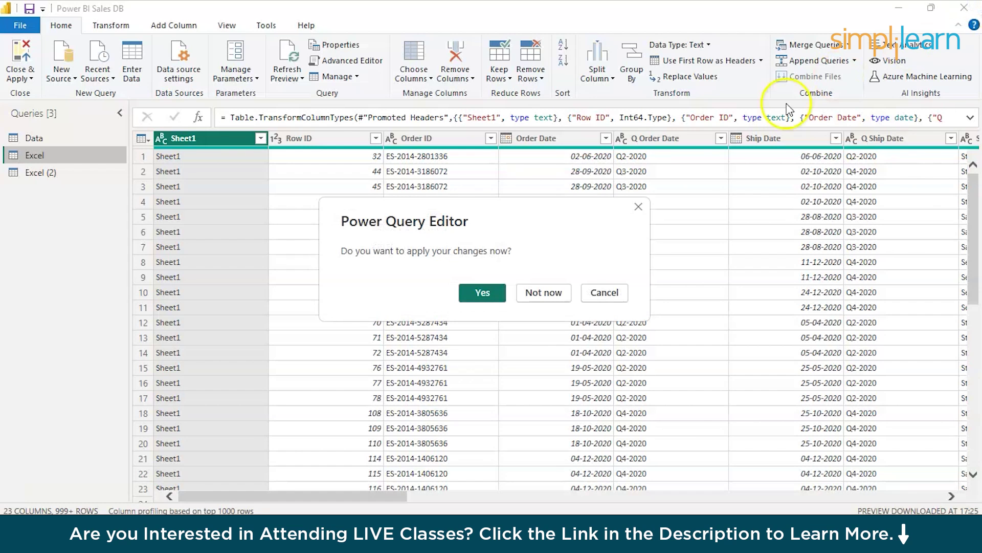
left_click(482, 294)
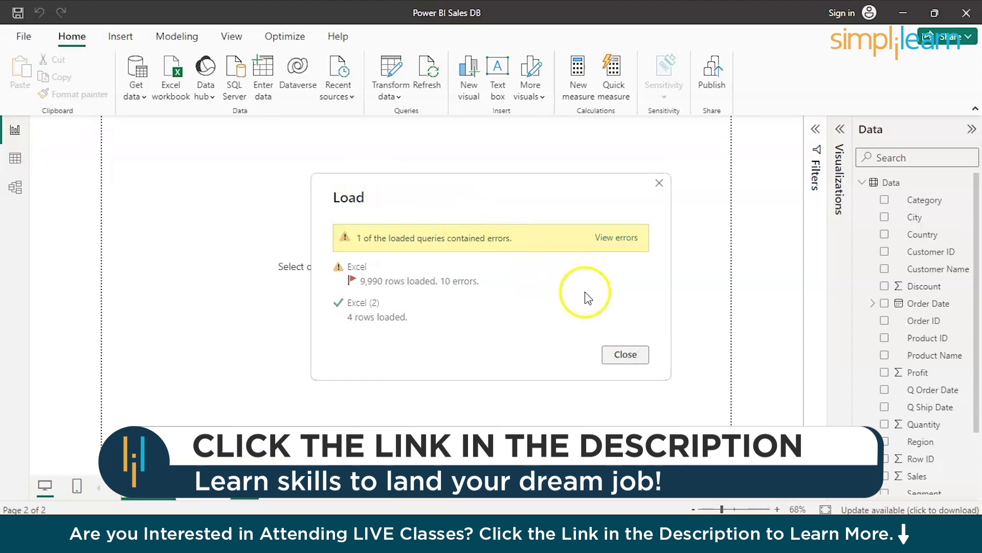
left_click(625, 353)
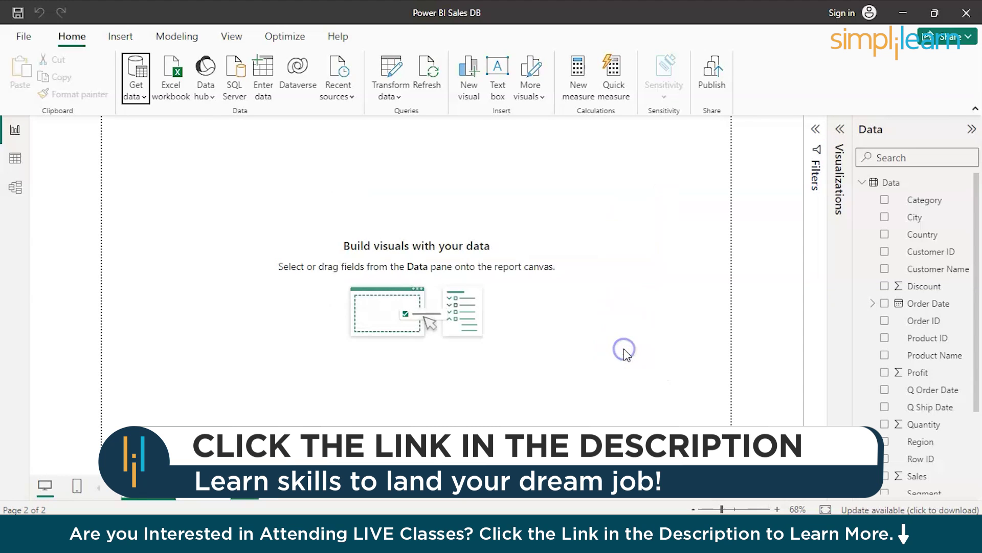
left_click(136, 89)
left_click(146, 138)
- Browse to Downloads > Excel Datasets and open Combined.xlsx in the Navigator
double_click(253, 156)
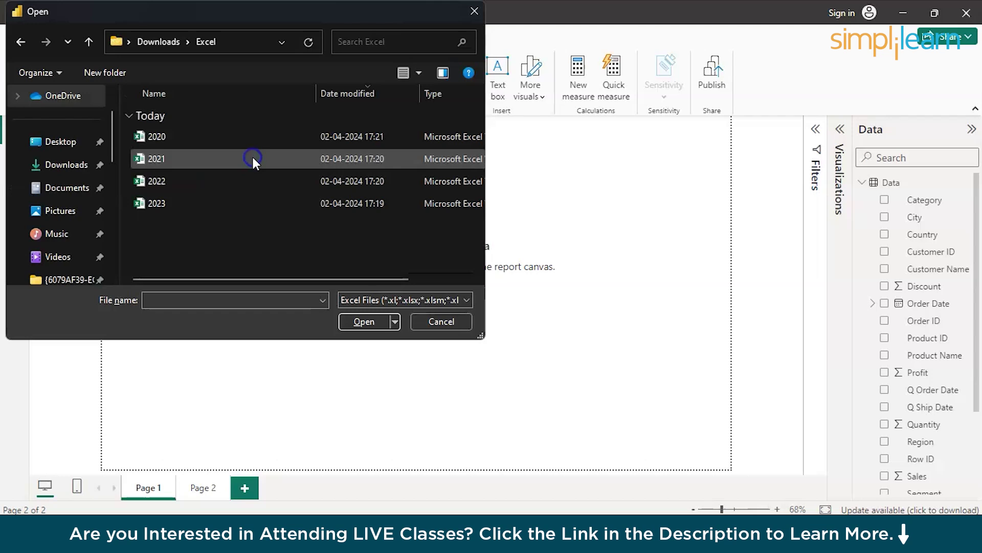
left_click(162, 41)
double_click(176, 132)
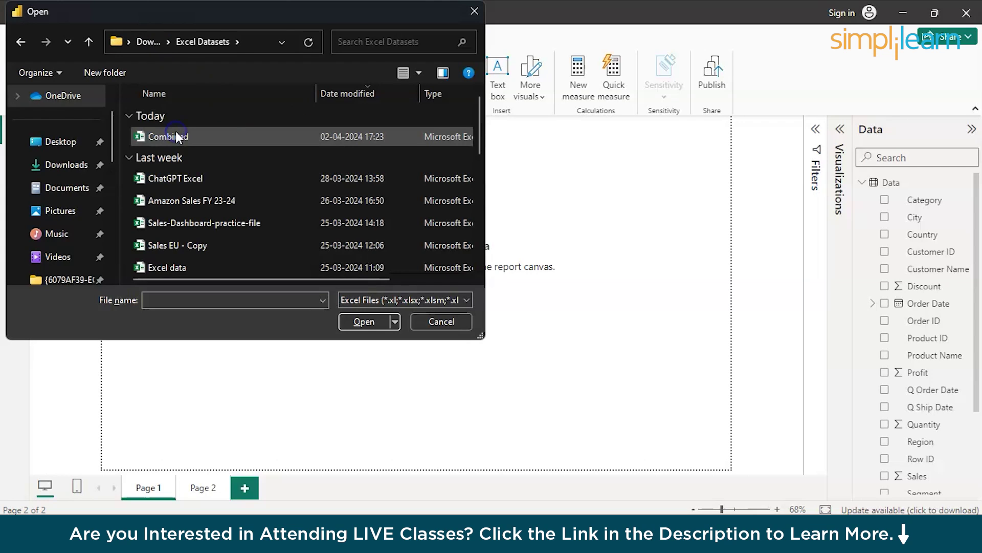
left_click(176, 136)
left_click(352, 316)
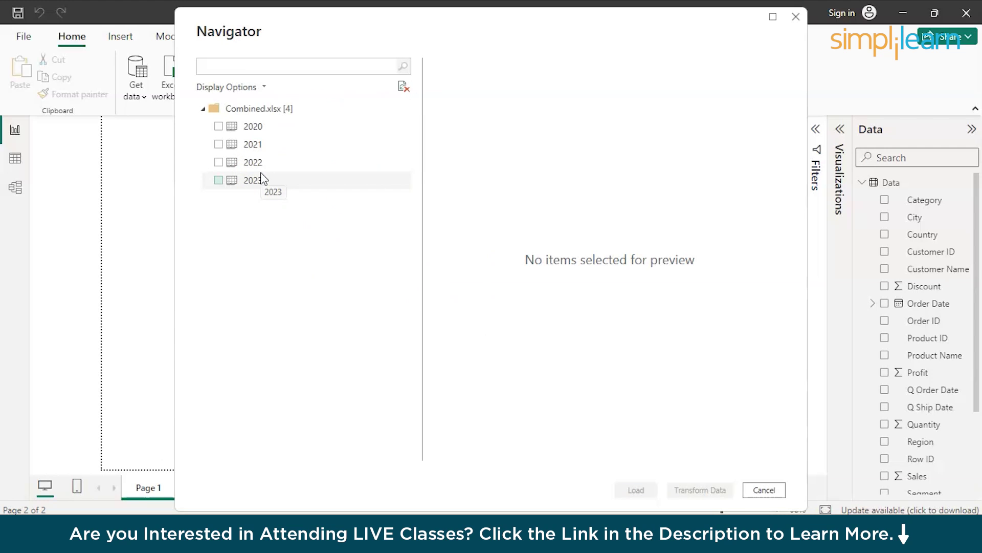
- In Navigator, leave only the 2022 and 2023 sheets of Combined selected, unticking 2020 and 2021
left_click(219, 128)
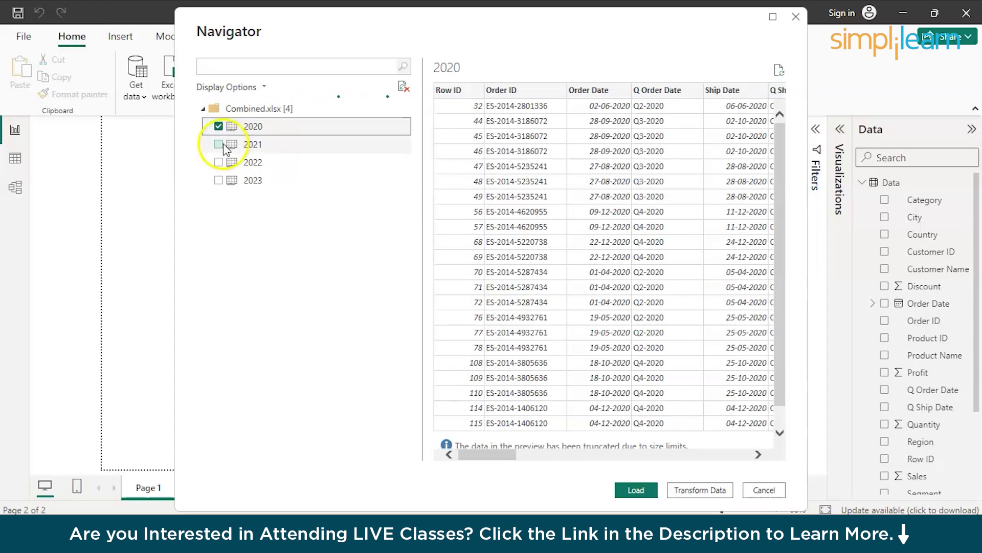
left_click(220, 145)
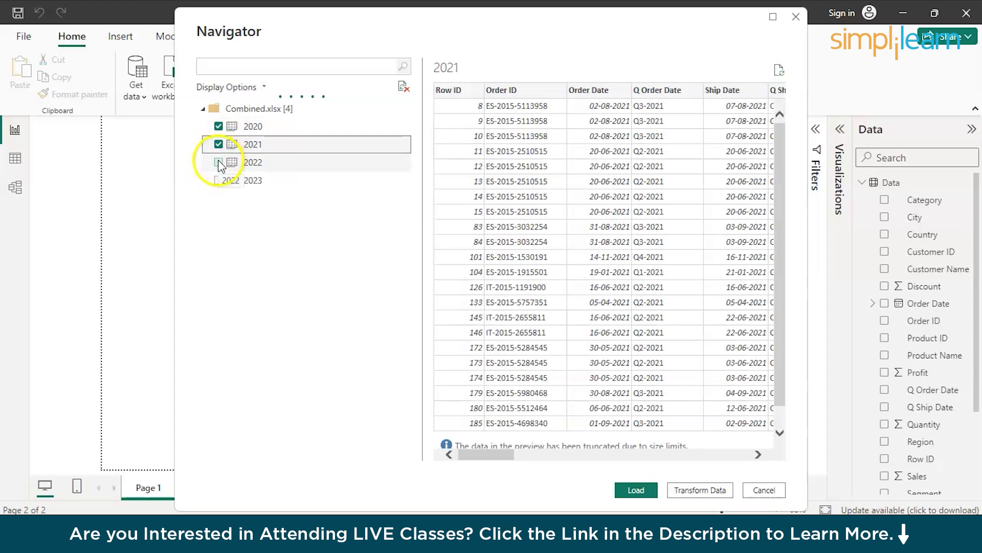
left_click(218, 162)
left_click(220, 180)
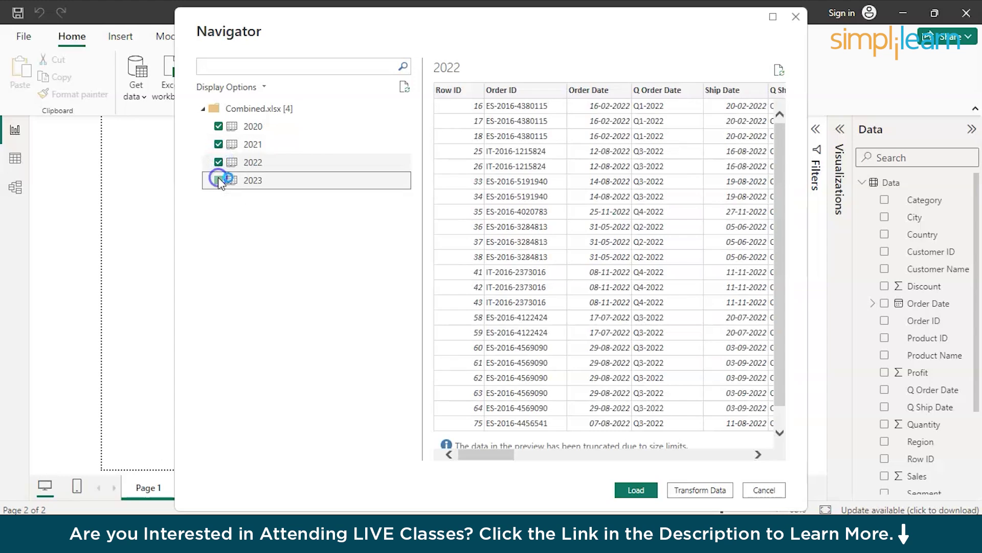
left_click(218, 127)
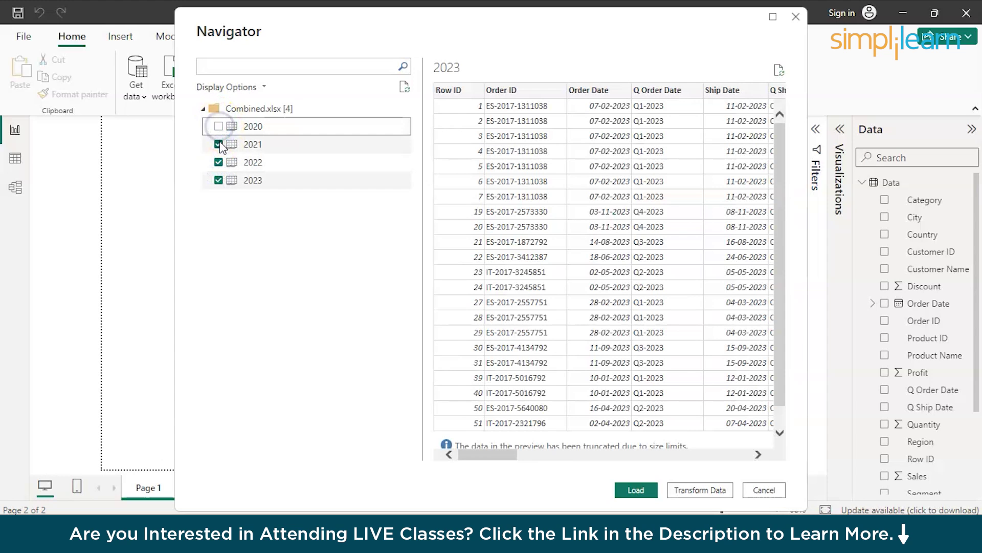
left_click(219, 144)
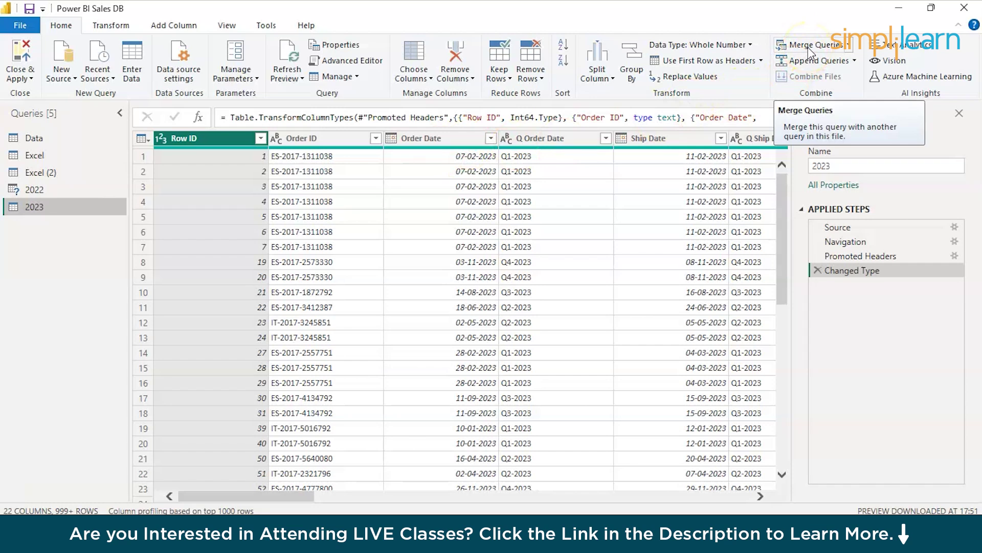
left_click(840, 51)
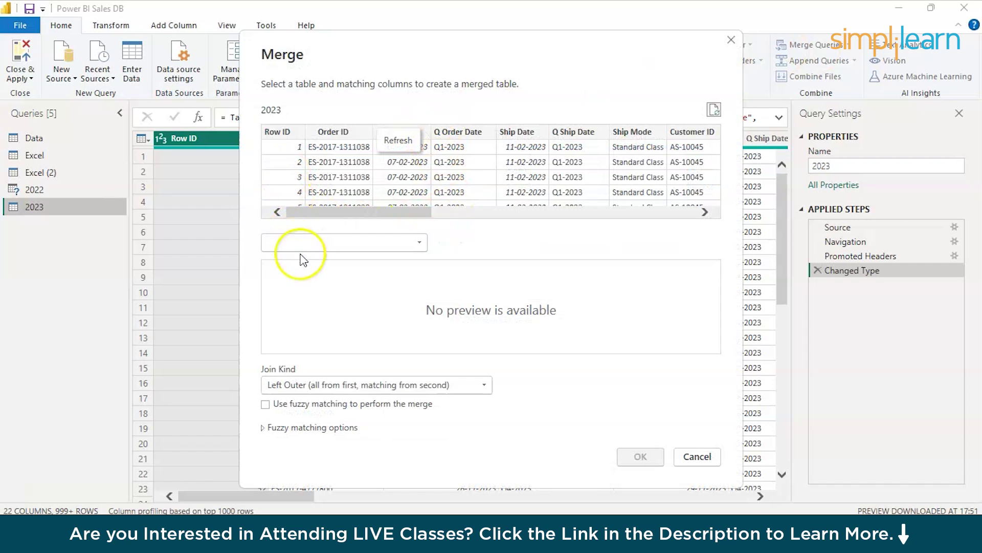
left_click(306, 314)
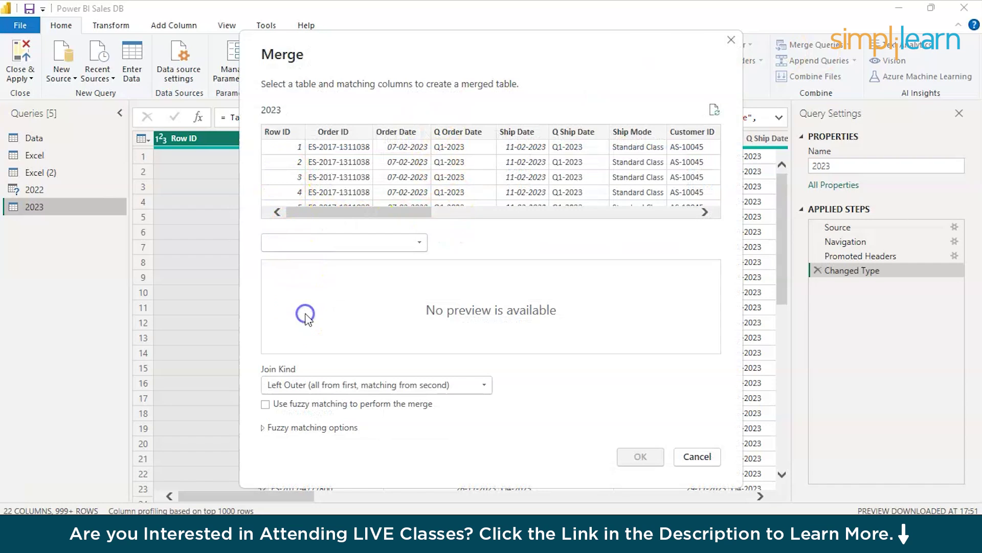
left_click(302, 247)
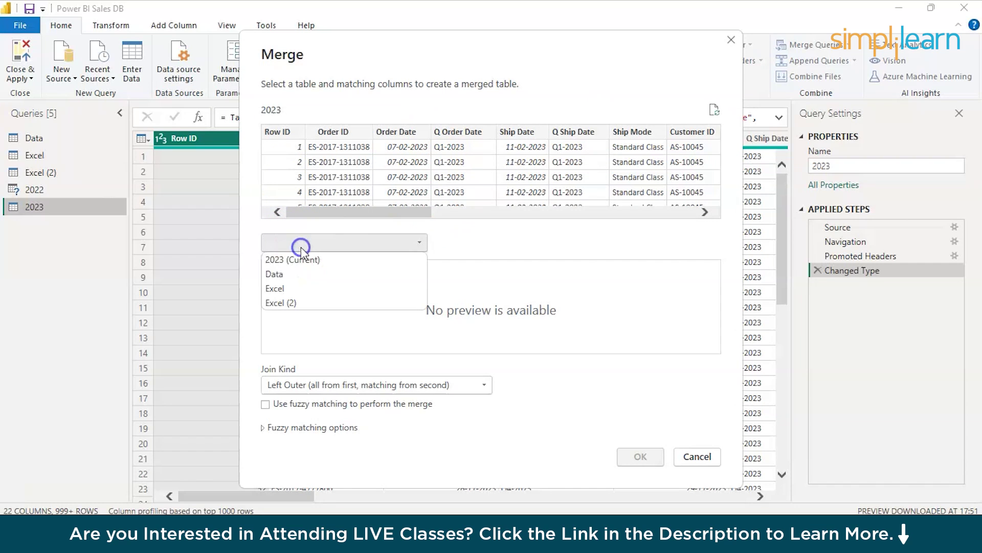
left_click(289, 276)
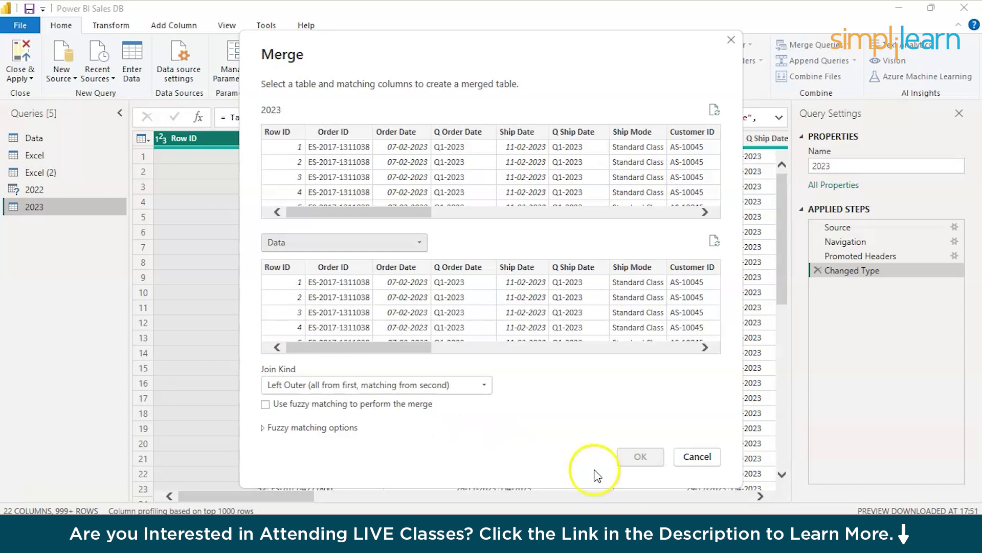
left_click(706, 456)
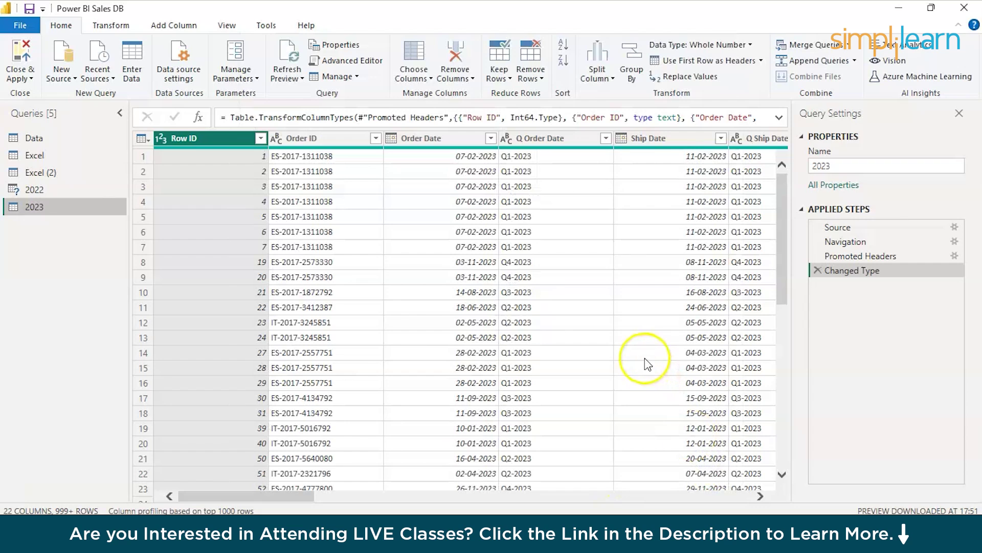